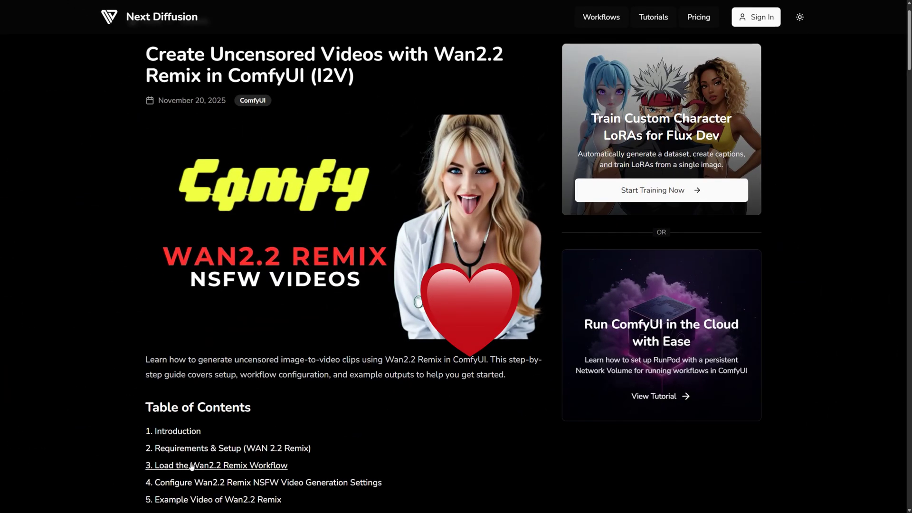
Step: Look over the Wan22-I2V-Remix workflow and examine the models and settings in its two WanVideo Model Loader nodes
{"action": "scroll", "coordinate": [193, 464], "scroll_direction": "down", "scroll_amount": 10}
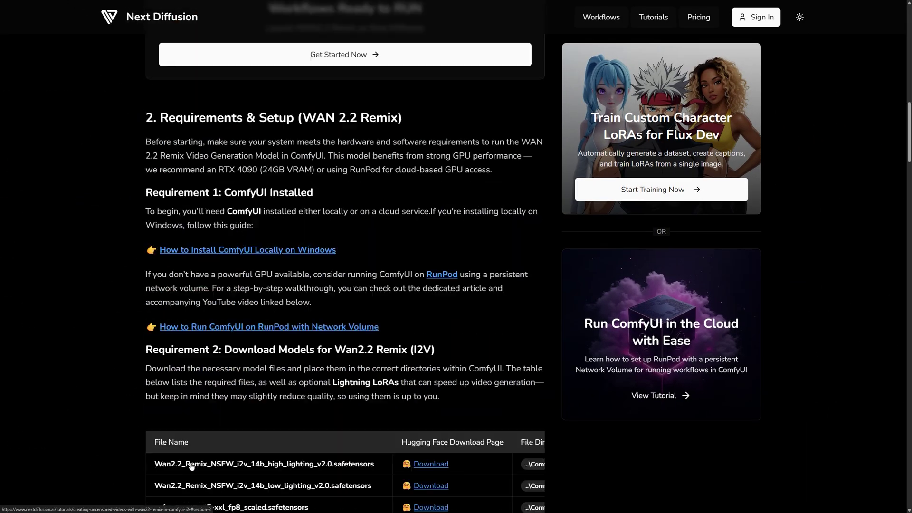
{"action": "scroll", "coordinate": [192, 464], "scroll_direction": "down", "scroll_amount": 2}
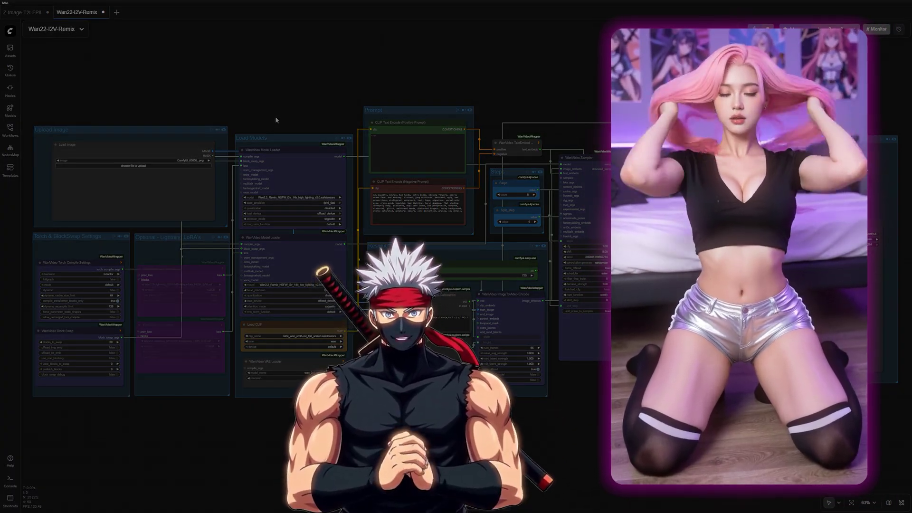
{"action": "scroll", "coordinate": [281, 232], "scroll_direction": "up", "scroll_amount": 10}
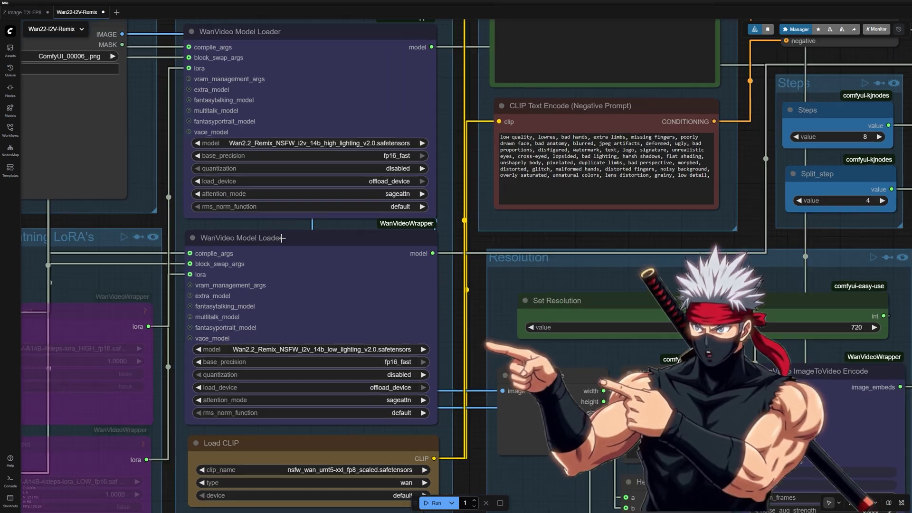
{"action": "left_click_drag", "start_coordinate": [282, 230], "coordinate": [305, 258]}
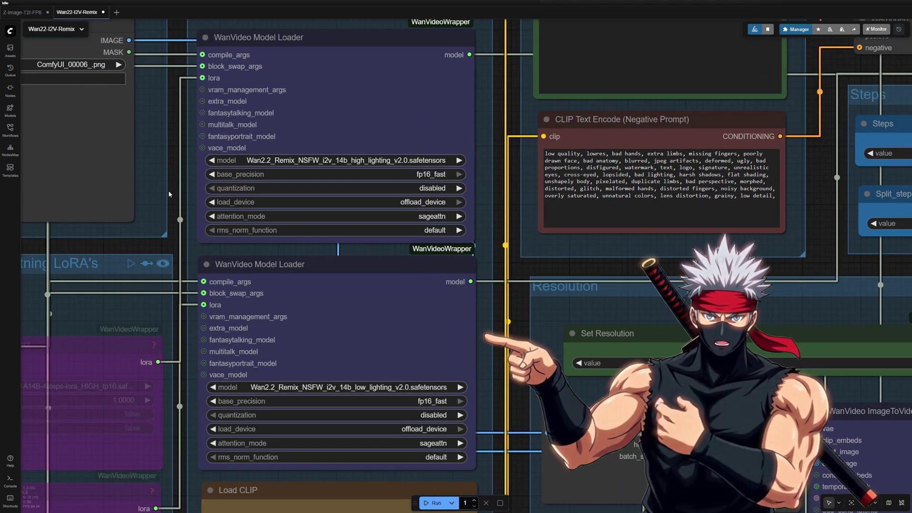
{"action": "left_click_drag", "start_coordinate": [169, 191], "coordinate": [185, 211]}
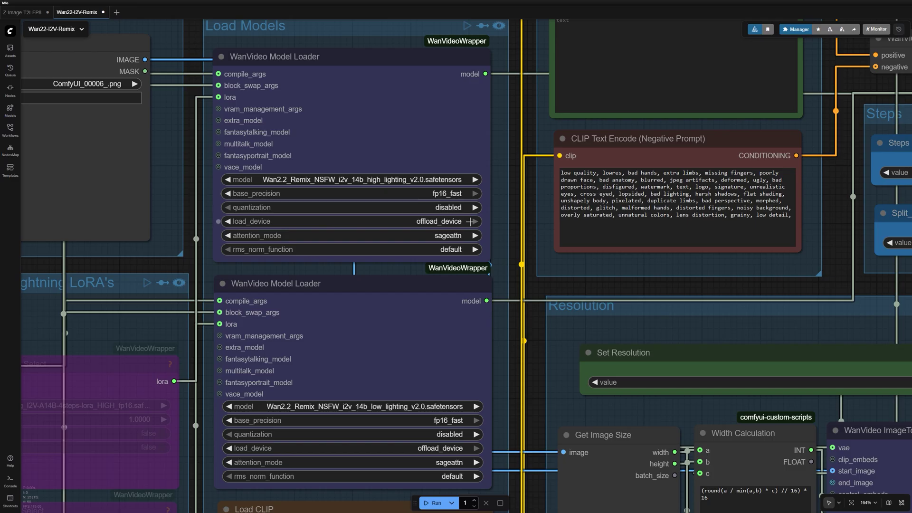
{"action": "left_click_drag", "start_coordinate": [505, 227], "coordinate": [509, 215]}
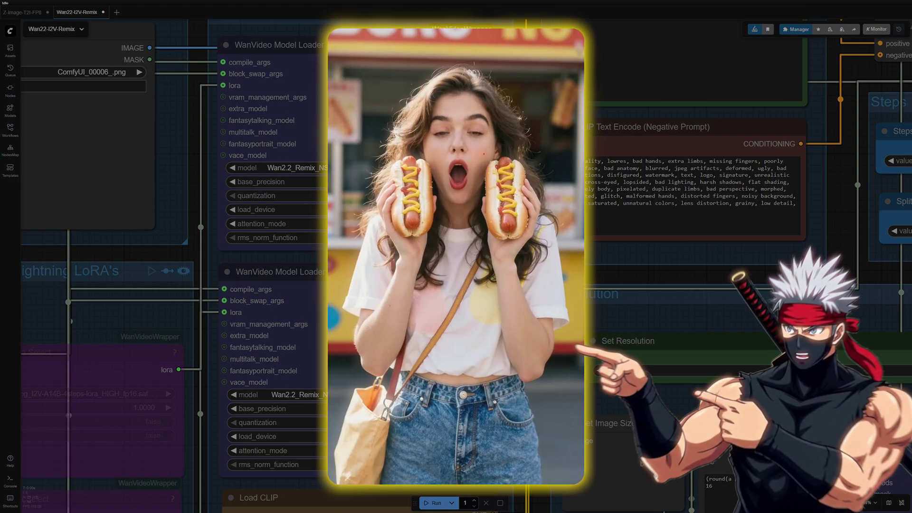
{"action": "left_click_drag", "start_coordinate": [213, 399], "coordinate": [225, 408]}
{"action": "left_click_drag", "start_coordinate": [553, 239], "coordinate": [620, 239]}
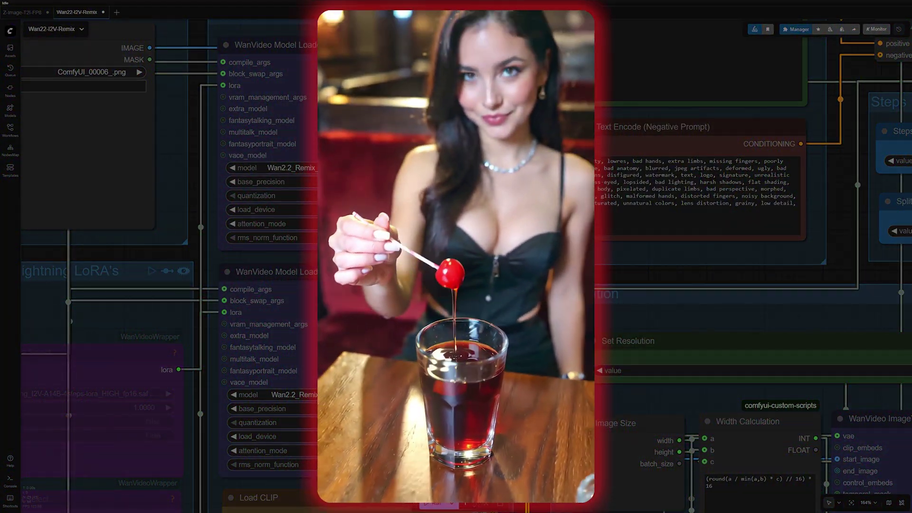
{"action": "left_click_drag", "start_coordinate": [520, 276], "coordinate": [528, 280]}
{"action": "left_click_drag", "start_coordinate": [546, 234], "coordinate": [621, 239]}
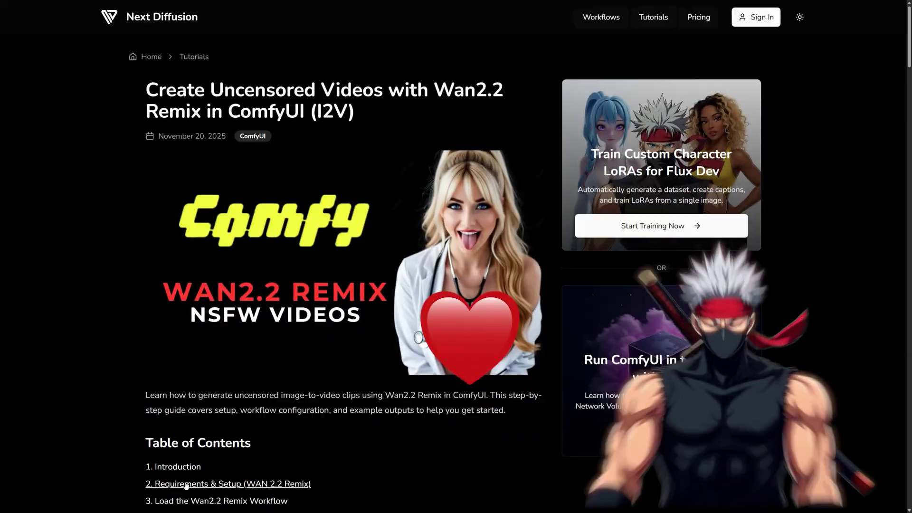
Step: Examine the table of required models and optional Lightning LoRAs in the Next Diffusion Wan2.2 Remix article
{"action": "scroll", "coordinate": [171, 444], "scroll_direction": "down", "scroll_amount": 15}
{"action": "scroll", "coordinate": [172, 443], "scroll_direction": "down", "scroll_amount": 7}
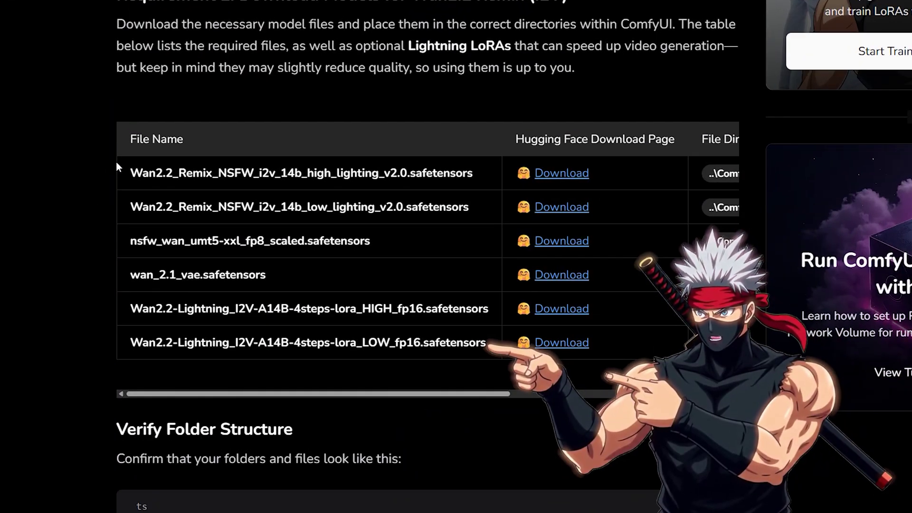
{"action": "left_click_drag", "start_coordinate": [116, 162], "coordinate": [611, 353]}
{"action": "left_click", "coordinate": [611, 363]}
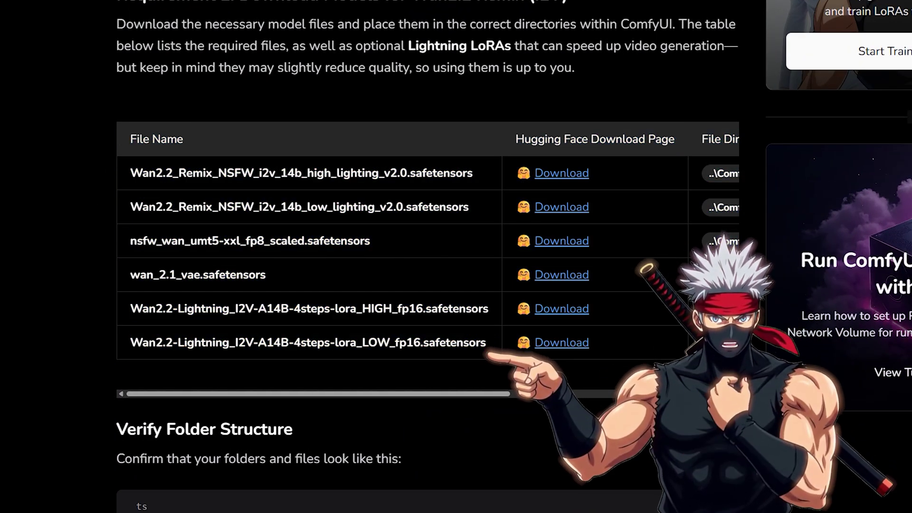
{"action": "left_click_drag", "start_coordinate": [502, 393], "coordinate": [439, 394]}
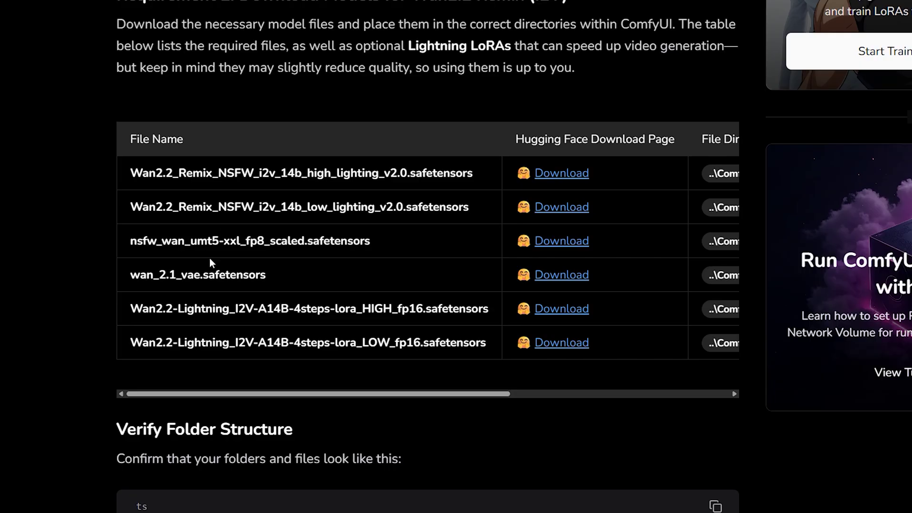
{"action": "left_click_drag", "start_coordinate": [131, 309], "coordinate": [127, 342]}
{"action": "left_click", "coordinate": [198, 357]}
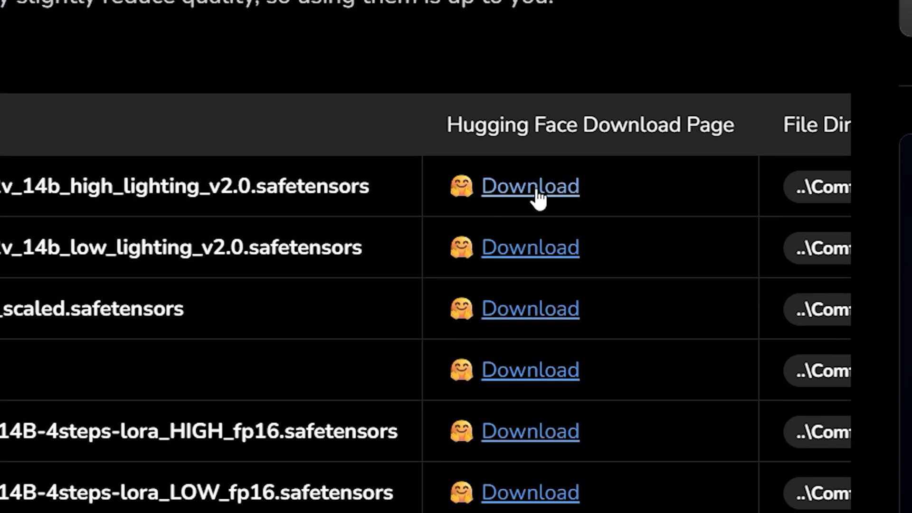
Step: Download Wan2.2_Remix_NSFW_i2v_14b_high_lighting_v2.0.safetensors from Hugging Face for the ComfyUI\models\diffusion_models folder
{"action": "left_click", "coordinate": [538, 192]}
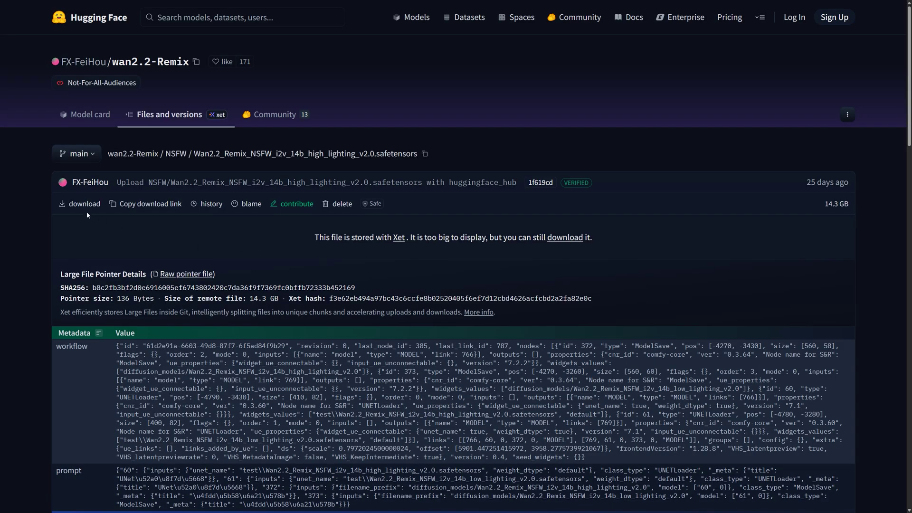
{"action": "left_click", "coordinate": [124, 251]}
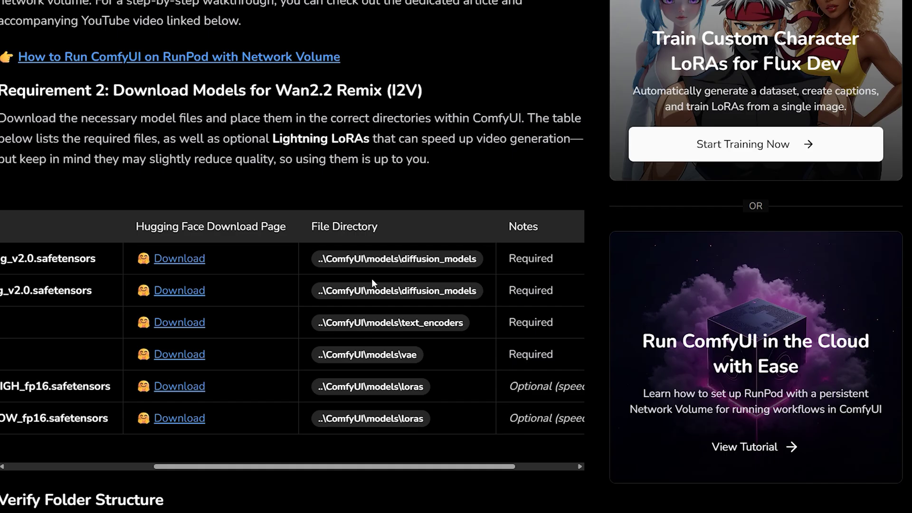
{"action": "left_click_drag", "start_coordinate": [467, 261], "coordinate": [477, 260]}
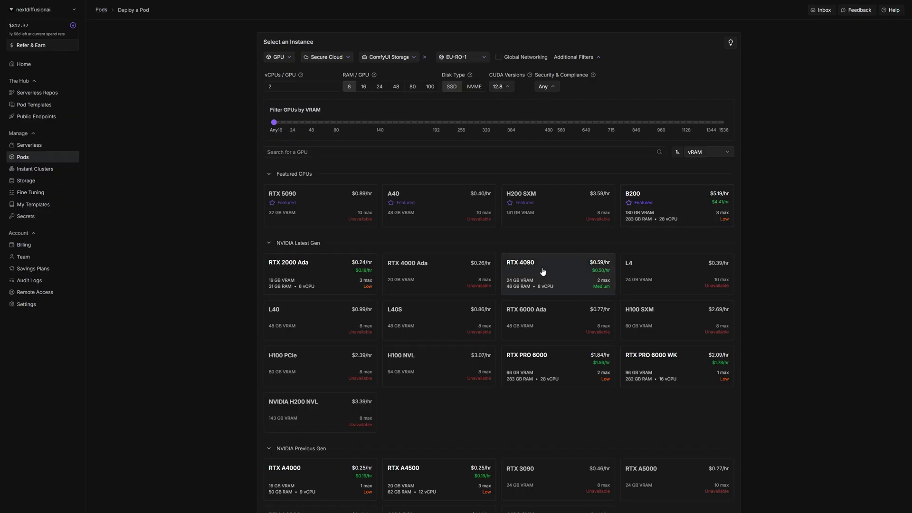
Step: Switch to RunPod and deploy an on-demand pod with the Next Diffusion - ComfyUI SageAttention template
{"action": "left_click", "coordinate": [543, 272]}
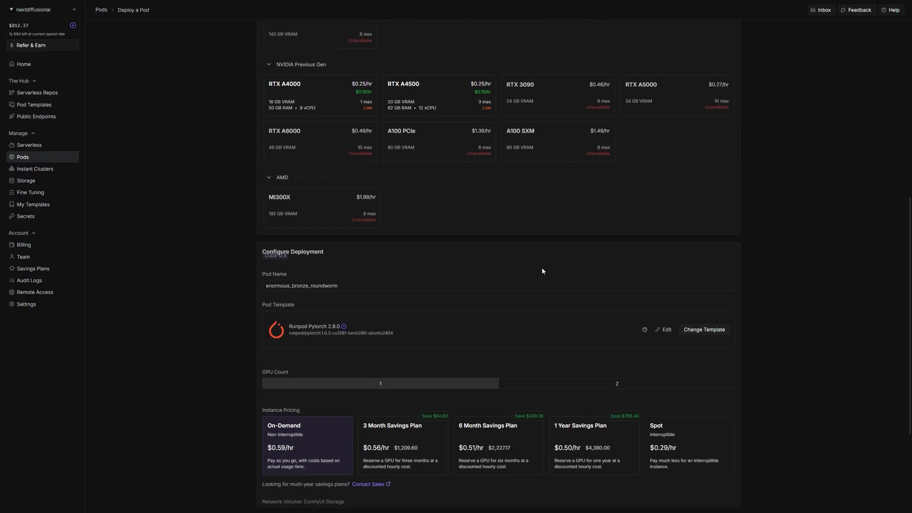
{"action": "left_click", "coordinate": [708, 328]}
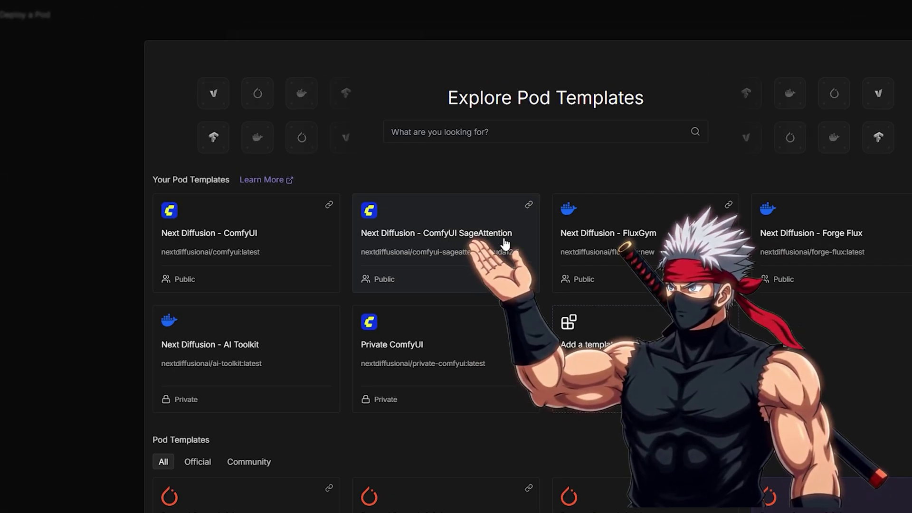
{"action": "left_click", "coordinate": [505, 245]}
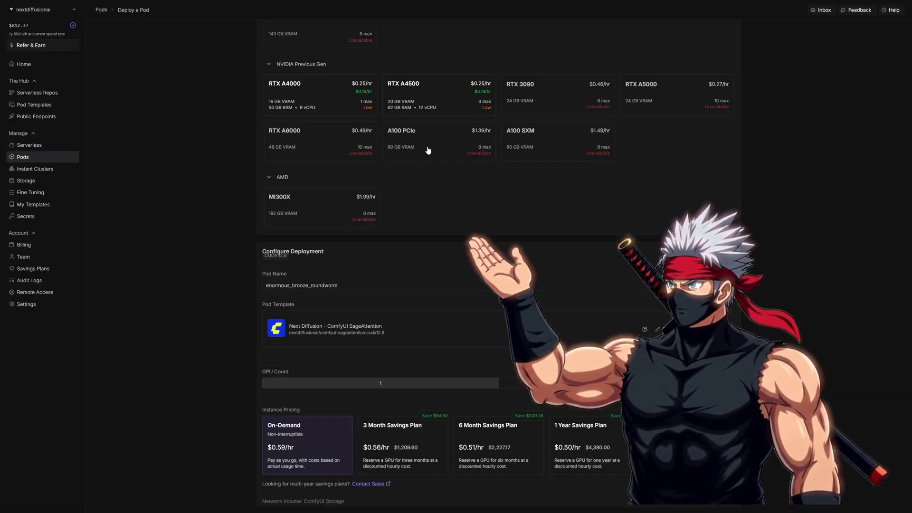
{"action": "scroll", "coordinate": [552, 230], "scroll_direction": "down", "scroll_amount": 3}
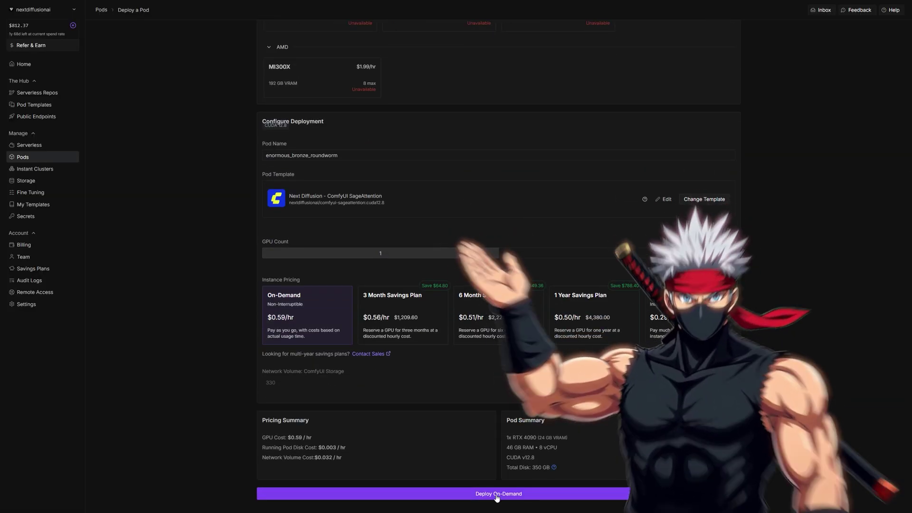
{"action": "left_click", "coordinate": [496, 494]}
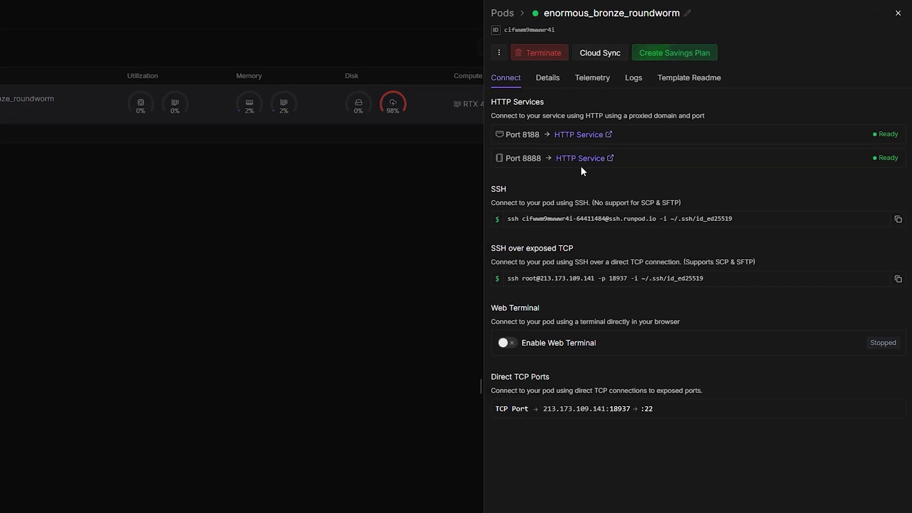
Step: Open the pod's port 8888 HTTP service and expand the ComfyUI/models/diffusion_models folder
{"action": "left_click", "coordinate": [568, 161]}
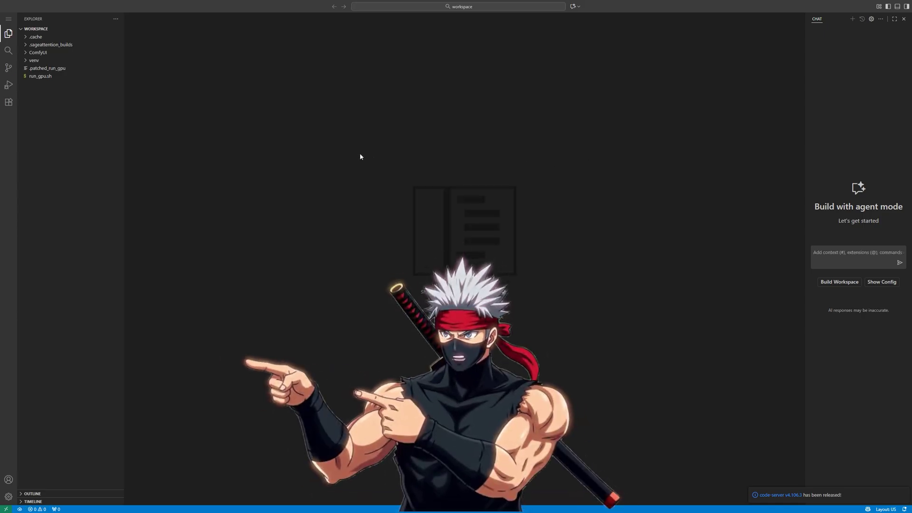
{"action": "left_click", "coordinate": [27, 53]}
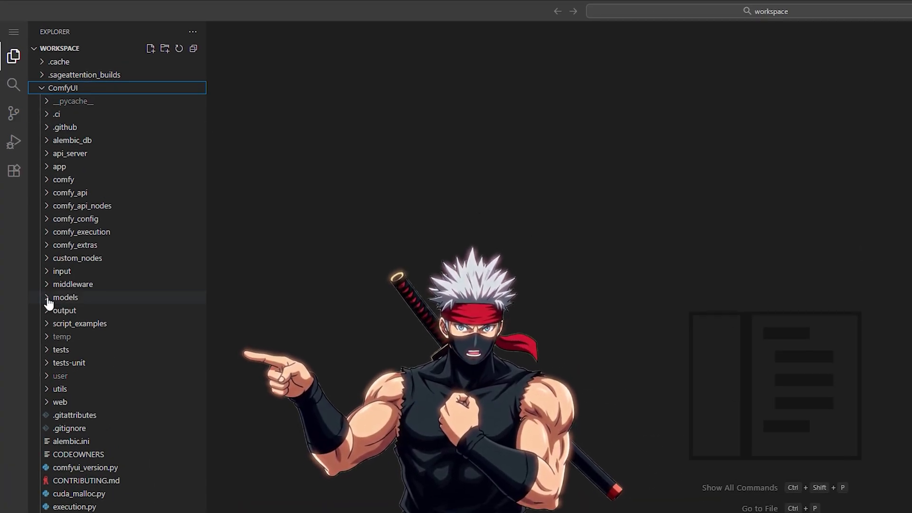
{"action": "left_click", "coordinate": [49, 299]}
{"action": "left_click", "coordinate": [81, 415]}
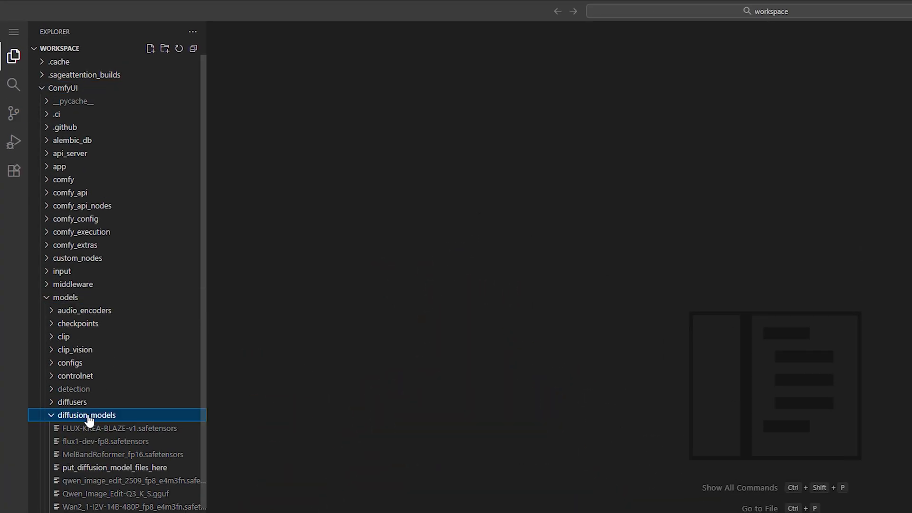
Step: Open a terminal in diffusion_models and start a wget command for the high-lighting Wan2.2 Remix model from its Hugging Face page
{"action": "right_click", "coordinate": [92, 416]}
{"action": "left_click", "coordinate": [138, 255]}
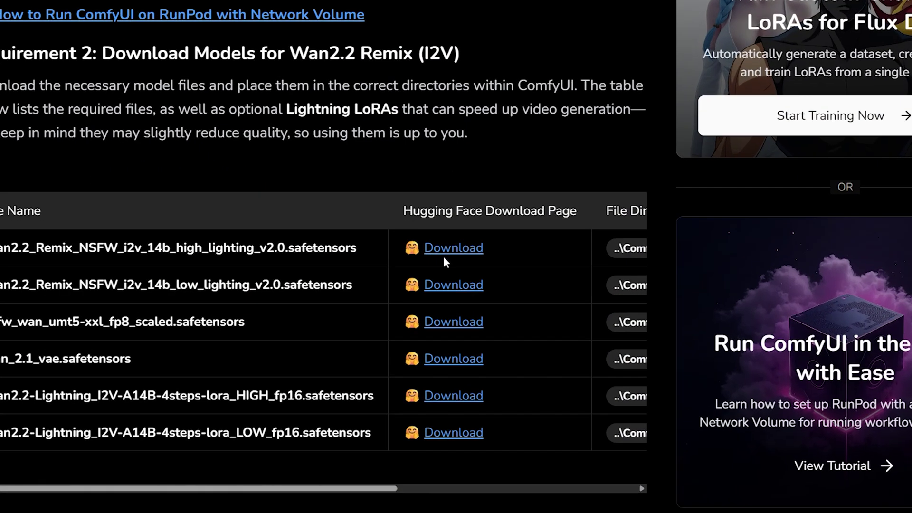
{"action": "left_click", "coordinate": [456, 256]}
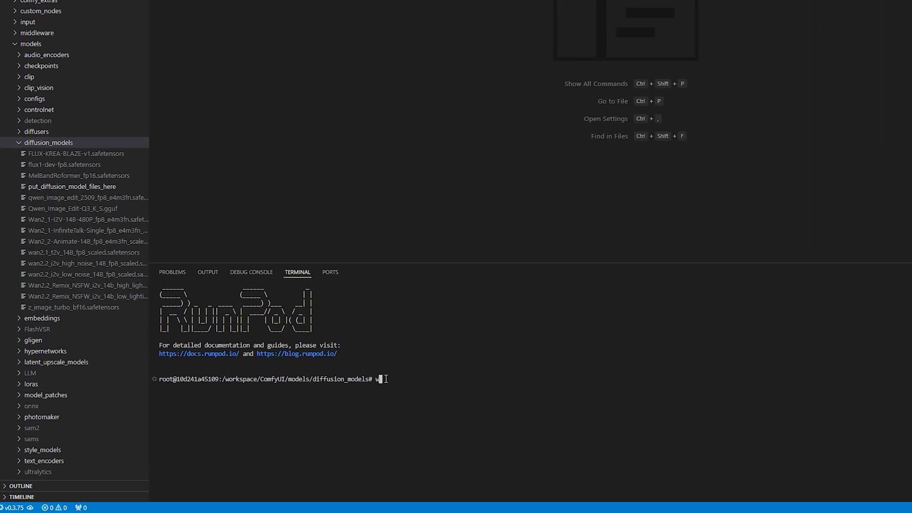
{"action": "type", "text": "get"}
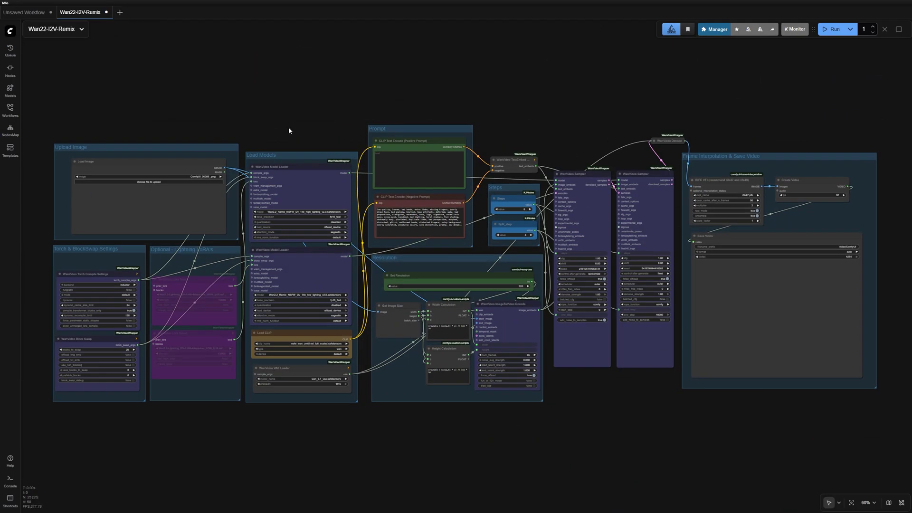
Step: Examine the Wan22-I2V-Remix workflow's node groups in ComfyUI, from image upload, model loading and prompts through the samplers to frame interpolation and video saving
{"action": "left_click_drag", "start_coordinate": [206, 126], "coordinate": [285, 133]}
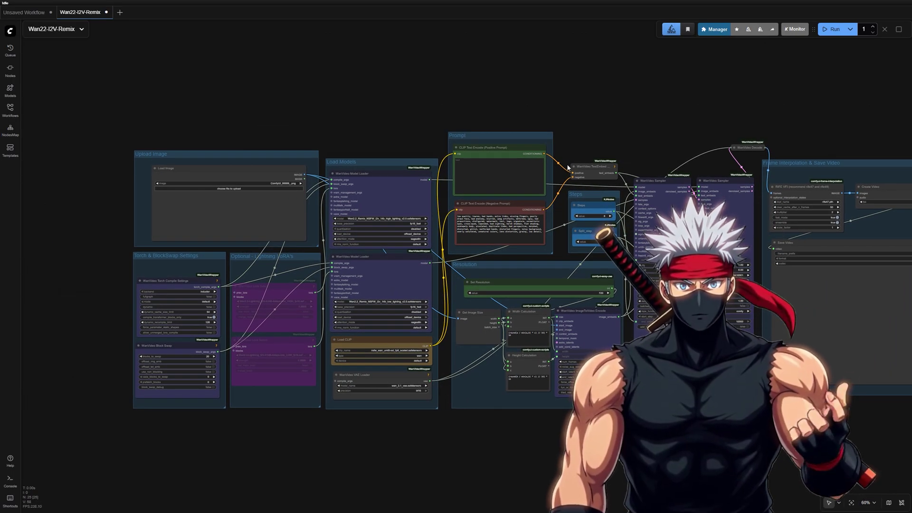
{"action": "scroll", "coordinate": [212, 247], "scroll_direction": "up", "scroll_amount": 3}
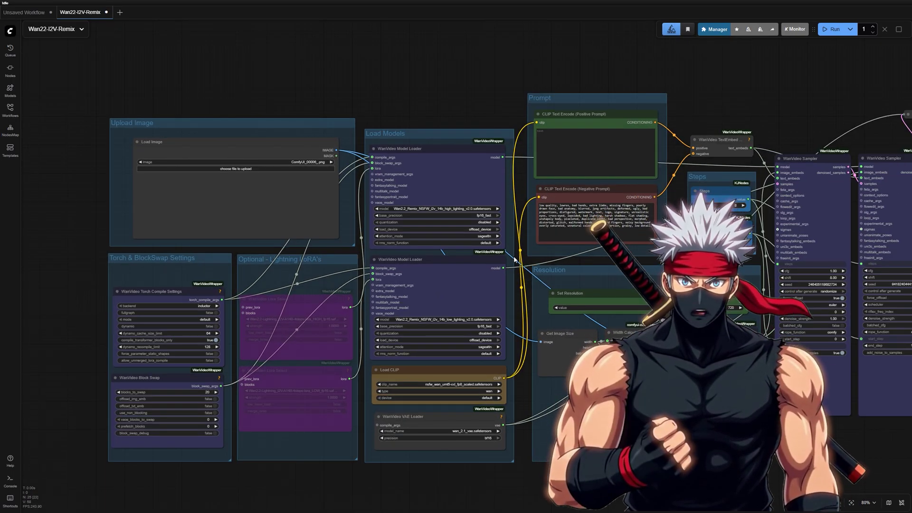
{"action": "left_click_drag", "start_coordinate": [525, 256], "coordinate": [523, 200]}
{"action": "scroll", "coordinate": [299, 280], "scroll_direction": "up", "scroll_amount": 2}
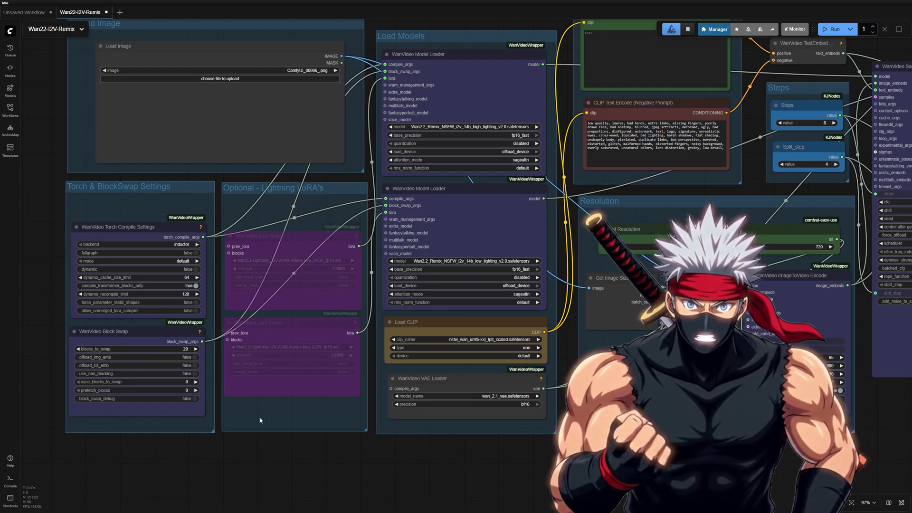
{"action": "scroll", "coordinate": [377, 172], "scroll_direction": "up", "scroll_amount": 2}
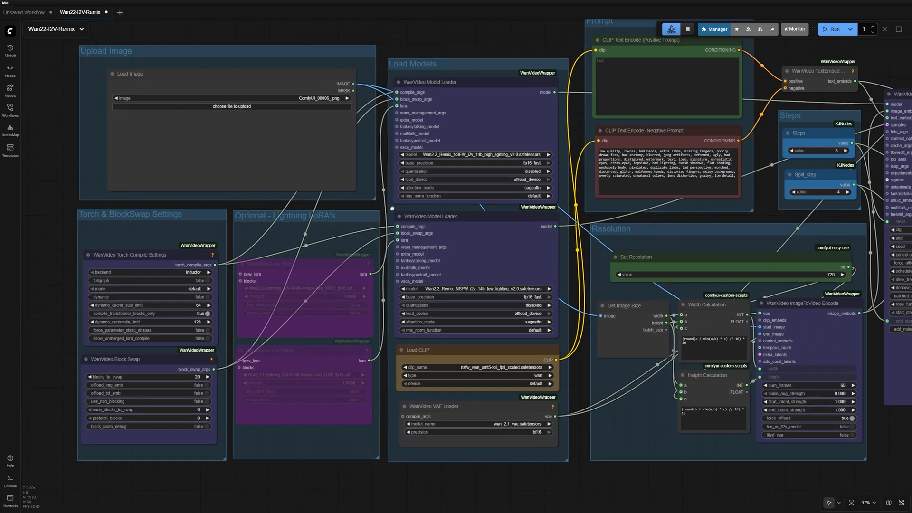
{"action": "left_click_drag", "start_coordinate": [603, 162], "coordinate": [371, 210]}
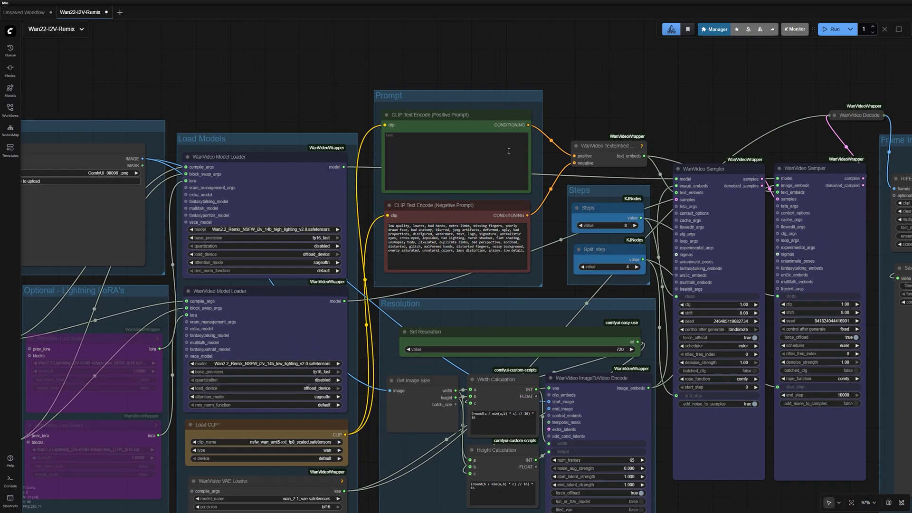
{"action": "left_click_drag", "start_coordinate": [694, 108], "coordinate": [173, 50]}
{"action": "scroll", "coordinate": [432, 113], "scroll_direction": "up", "scroll_amount": 3}
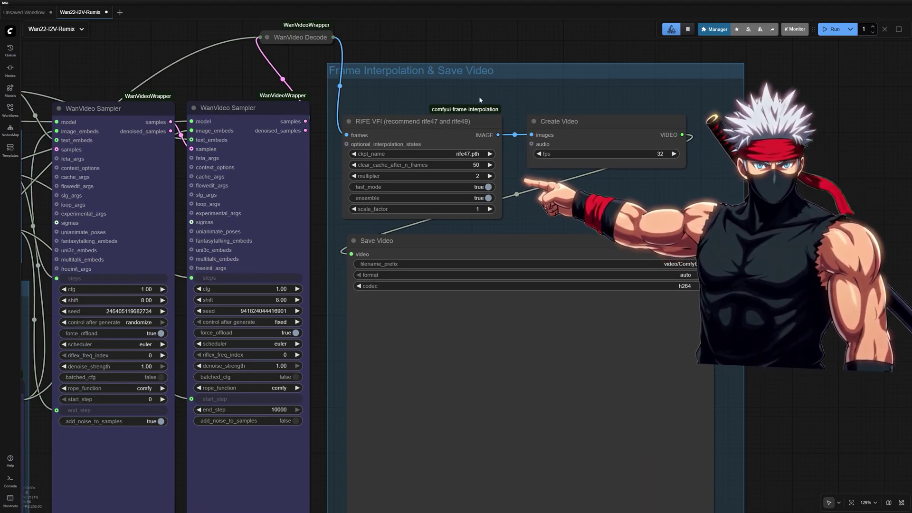
{"action": "scroll", "coordinate": [343, 96], "scroll_direction": "down", "scroll_amount": 2}
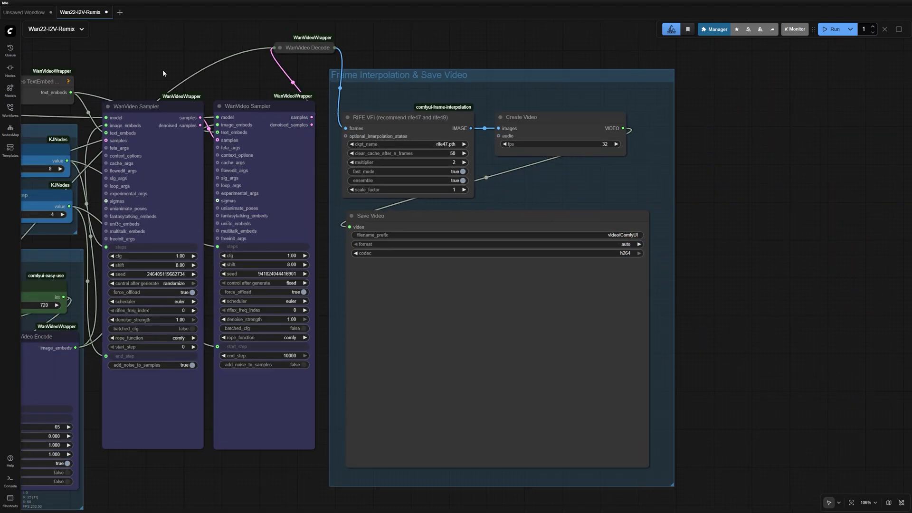
{"action": "left_click_drag", "start_coordinate": [164, 71], "coordinate": [410, 80]}
{"action": "scroll", "coordinate": [410, 80], "scroll_direction": "down", "scroll_amount": 3}
{"action": "left_click_drag", "start_coordinate": [331, 69], "coordinate": [520, 108]}
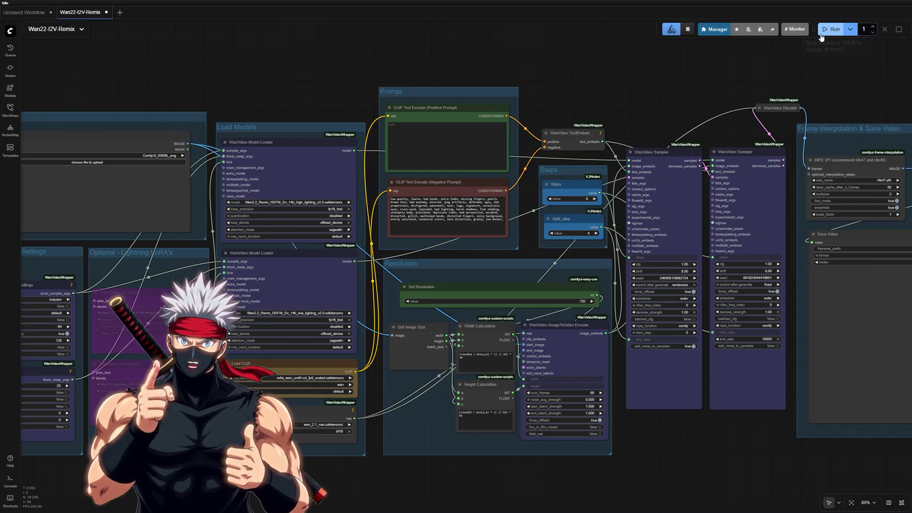
{"action": "left_click_drag", "start_coordinate": [267, 88], "coordinate": [379, 98]}
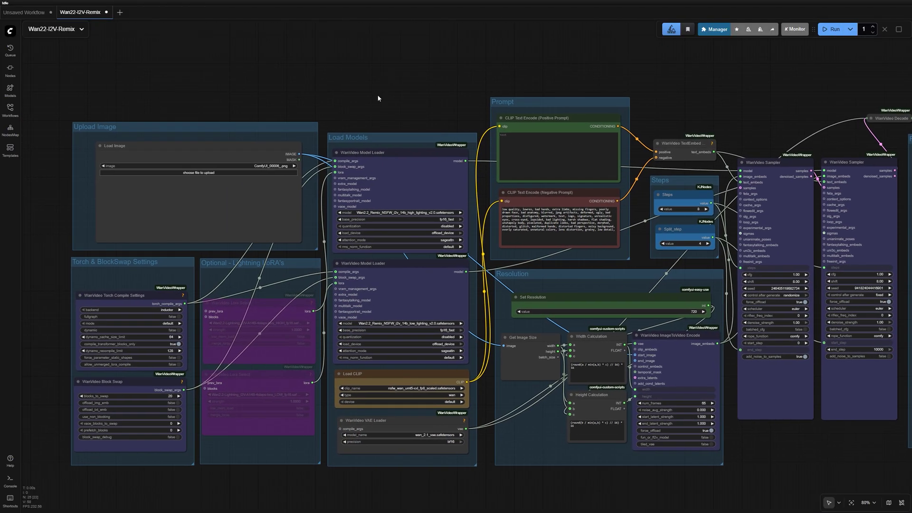
Step: Load the portrait ComfyUI_Image_00006_.jpg into the Load Image node of the Upload Image group
{"action": "left_click_drag", "start_coordinate": [73, 100], "coordinate": [243, 78]}
{"action": "scroll", "coordinate": [354, 190], "scroll_direction": "up", "scroll_amount": 5}
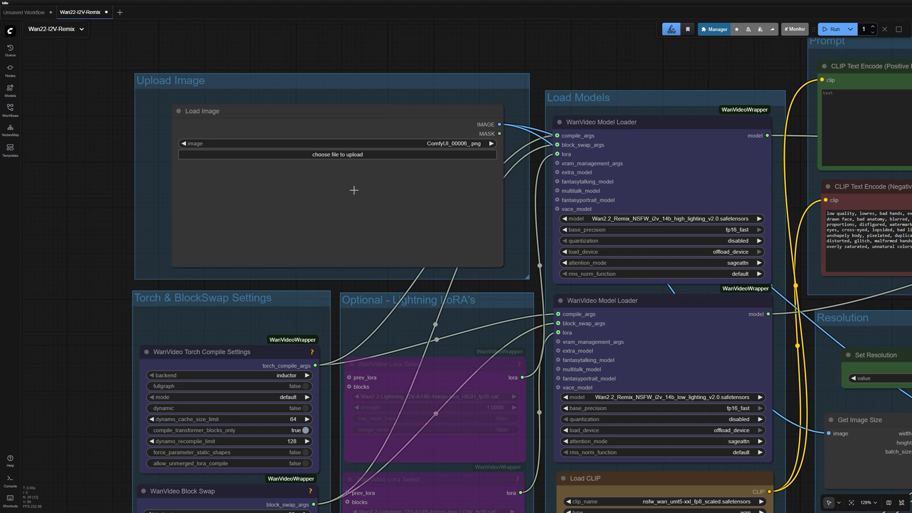
{"action": "left_click_drag", "start_coordinate": [347, 65], "coordinate": [309, 65]}
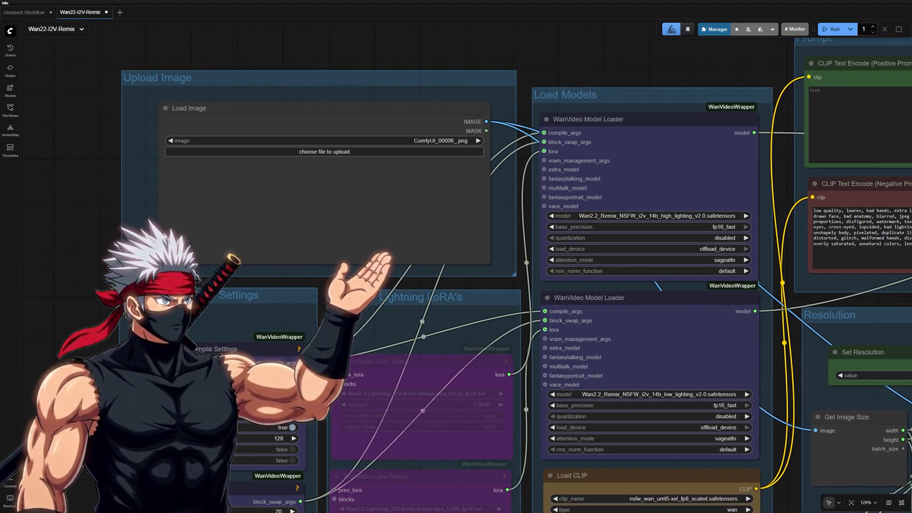
{"action": "left_click_drag", "start_coordinate": [0, 177], "coordinate": [322, 208]}
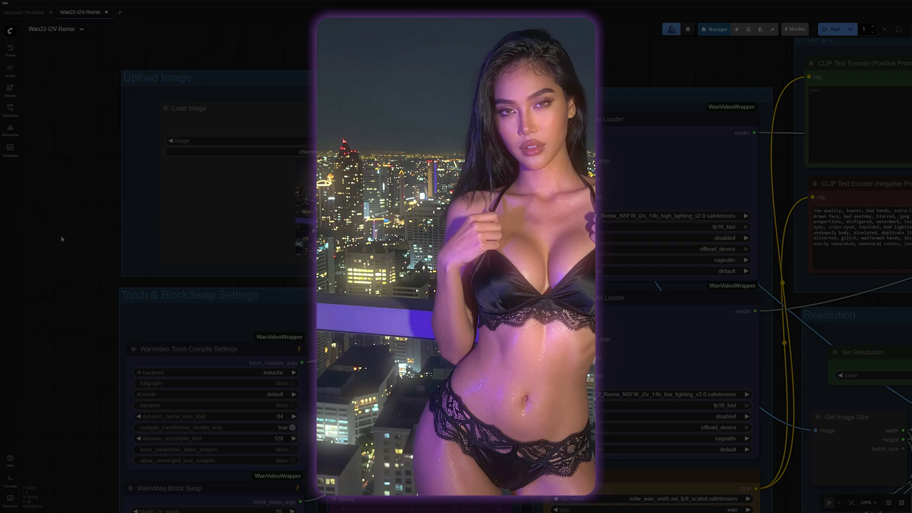
Step: Examine the WanVideo Torch Compile Settings, WanVideo Block Swap and optional Lightning LoRA nodes
{"action": "scroll", "coordinate": [361, 213], "scroll_direction": "down", "scroll_amount": 2}
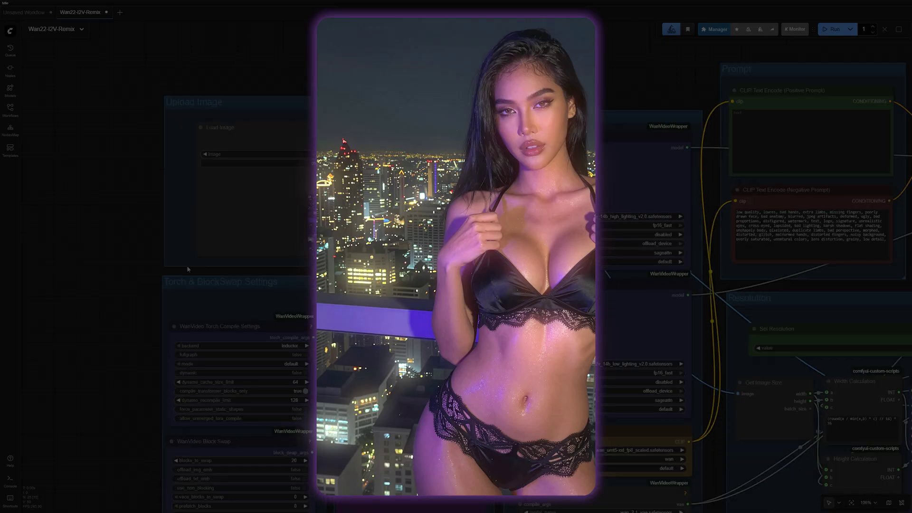
{"action": "left_click", "coordinate": [110, 328]}
{"action": "left_click_drag", "start_coordinate": [114, 336], "coordinate": [139, 187]}
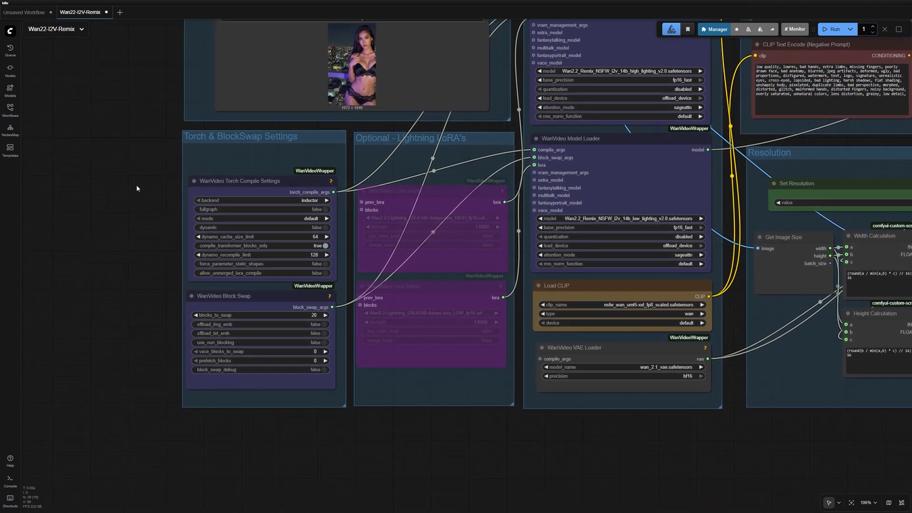
{"action": "scroll", "coordinate": [218, 303], "scroll_direction": "up", "scroll_amount": 1}
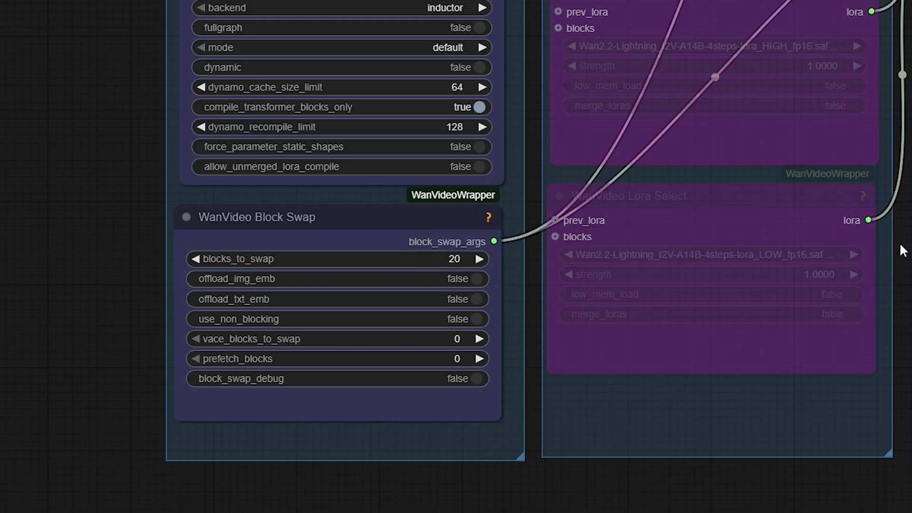
{"action": "left_click_drag", "start_coordinate": [902, 251], "coordinate": [826, 272]}
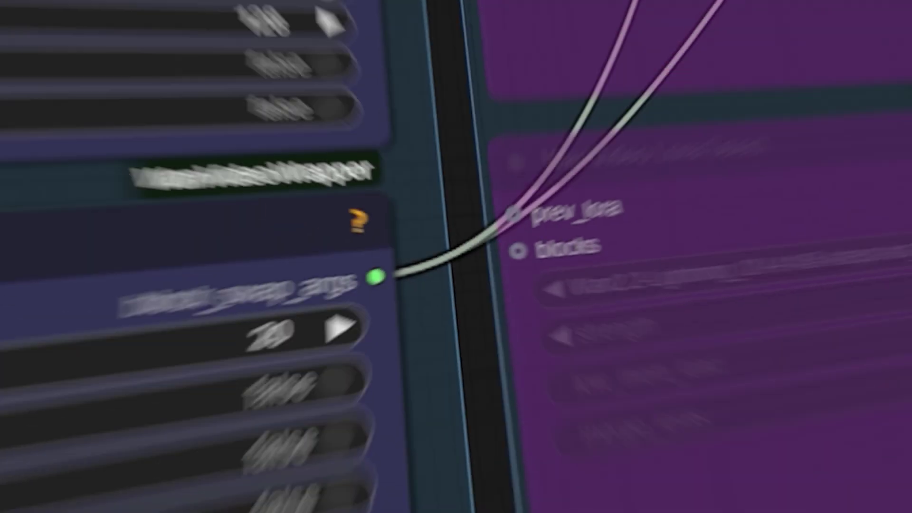
Step: Select Wan2.2_Remix_NSFW_i2v_14b_high_lighting_v2.0.safetensors in the first WanVideo Model Loader and check its attention_mode setting
{"action": "left_click_drag", "start_coordinate": [862, 138], "coordinate": [529, 299]}
{"action": "scroll", "coordinate": [529, 299], "scroll_direction": "up", "scroll_amount": 2}
{"action": "left_click_drag", "start_coordinate": [538, 262], "coordinate": [556, 299]}
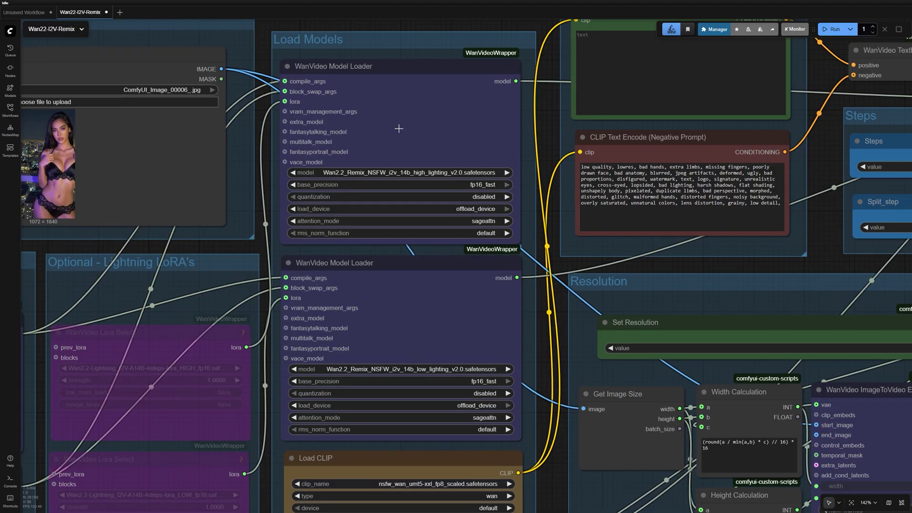
{"action": "left_click", "coordinate": [418, 172]}
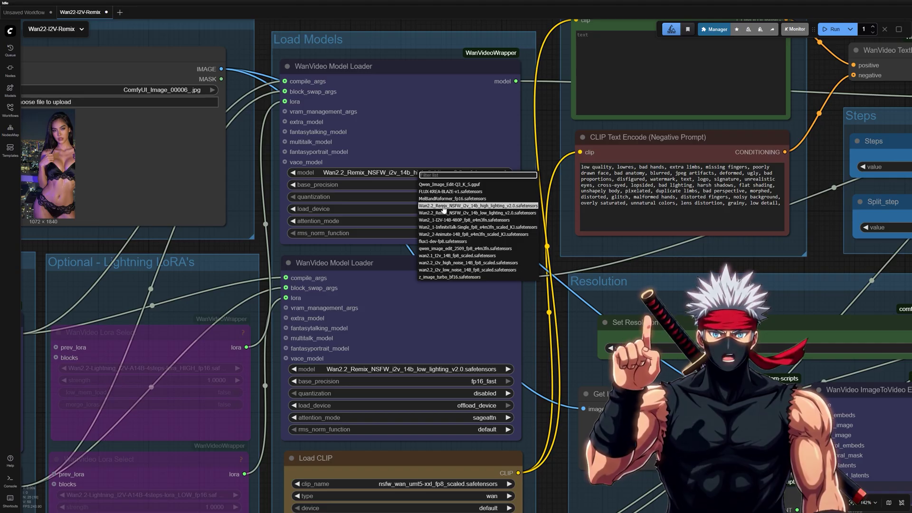
{"action": "left_click", "coordinate": [445, 207]}
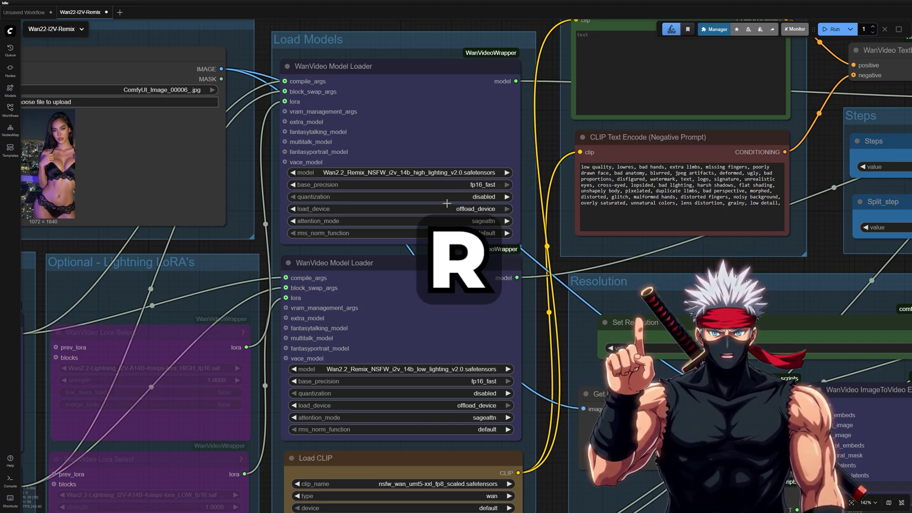
{"action": "scroll", "coordinate": [424, 190], "scroll_direction": "down", "scroll_amount": 3}
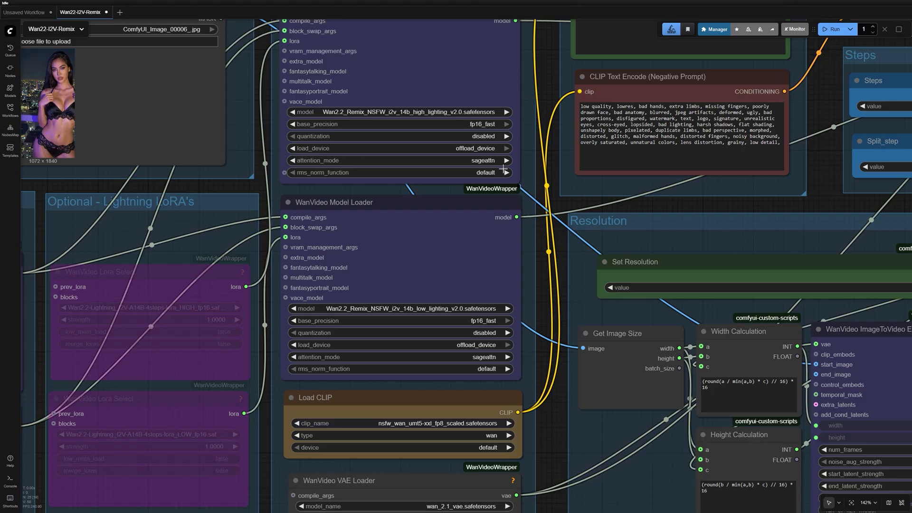
{"action": "left_click", "coordinate": [485, 160]}
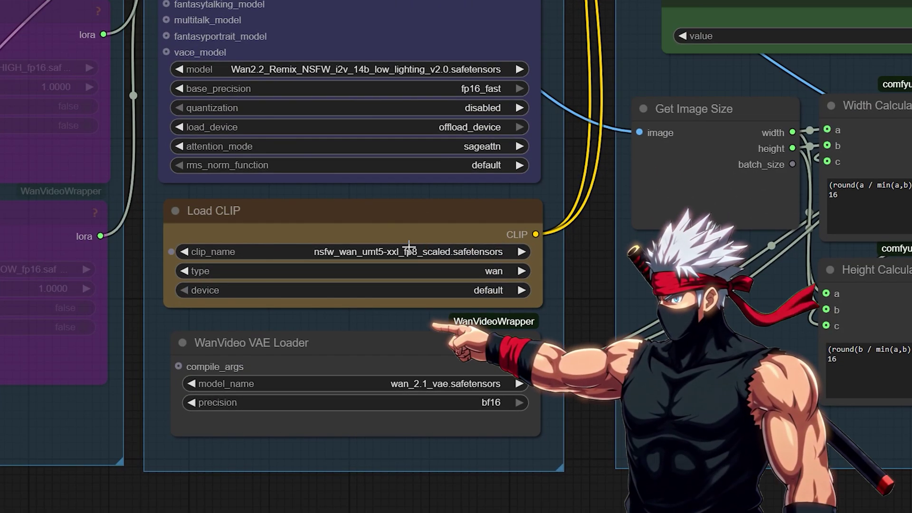
Step: Select nsfw_wan_umt5-xxl_fp8_scaled.safetensors in the Load CLIP node and check the WanVideo VAE Loader's model choice
{"action": "left_click", "coordinate": [389, 253]}
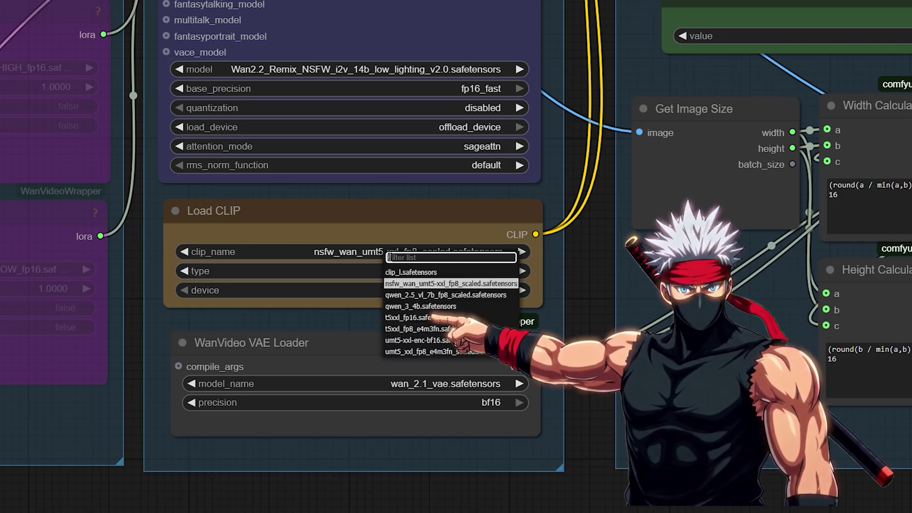
{"action": "left_click", "coordinate": [456, 280]}
{"action": "left_click", "coordinate": [428, 383]}
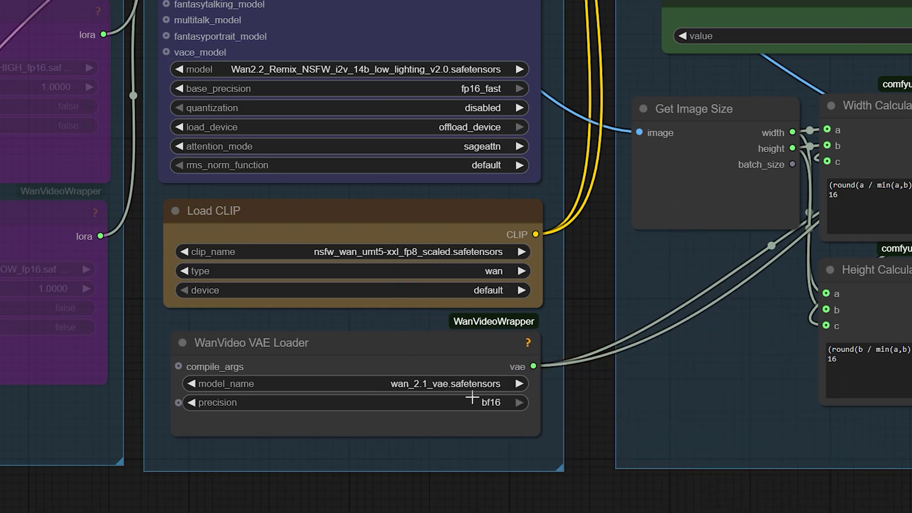
Step: Remove the bypass from both WanVideo Lora Select nodes in the Optional - Lightning LoRA's group
{"action": "left_click_drag", "start_coordinate": [589, 291], "coordinate": [357, 440]}
{"action": "scroll", "coordinate": [356, 440], "scroll_direction": "down", "scroll_amount": 6}
{"action": "left_click_drag", "start_coordinate": [477, 248], "coordinate": [402, 289]}
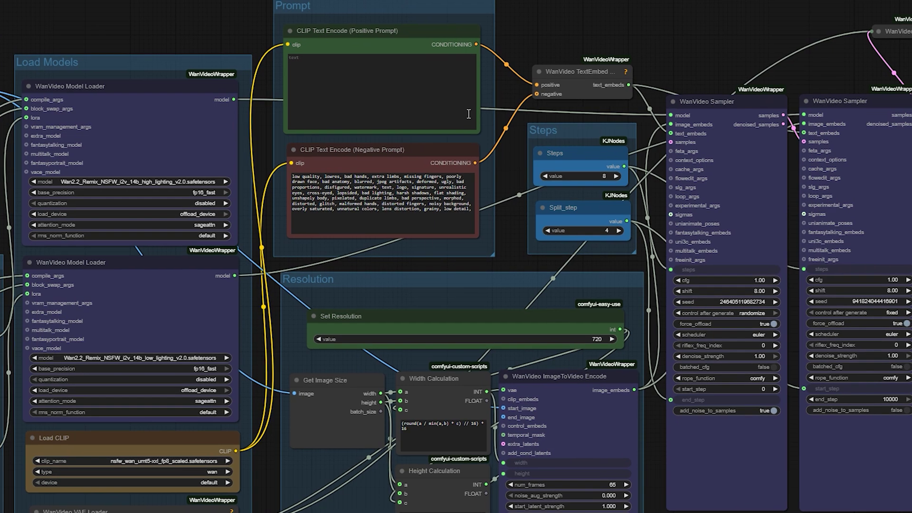
{"action": "left_click_drag", "start_coordinate": [500, 262], "coordinate": [352, 284]}
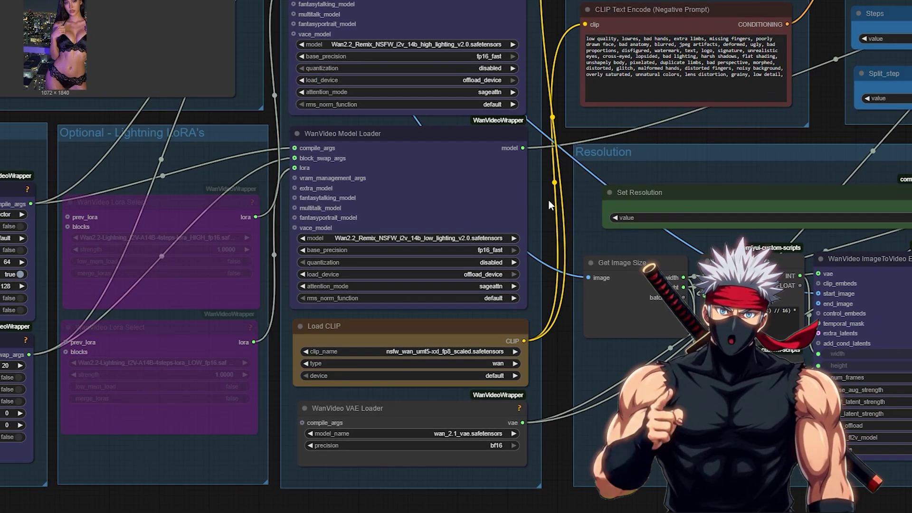
{"action": "left_click", "coordinate": [182, 200]}
{"action": "left_click", "coordinate": [178, 329], "text": "shift"}
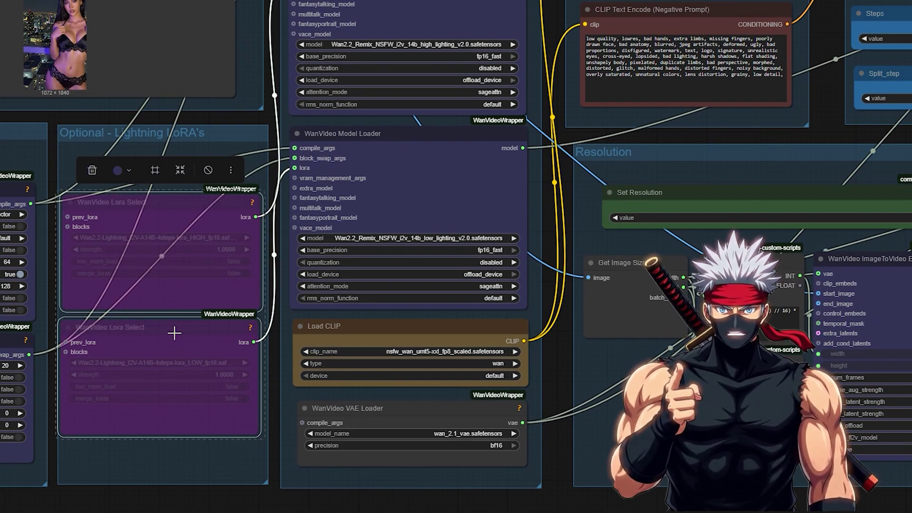
{"action": "key", "text": "ctrl+b"}
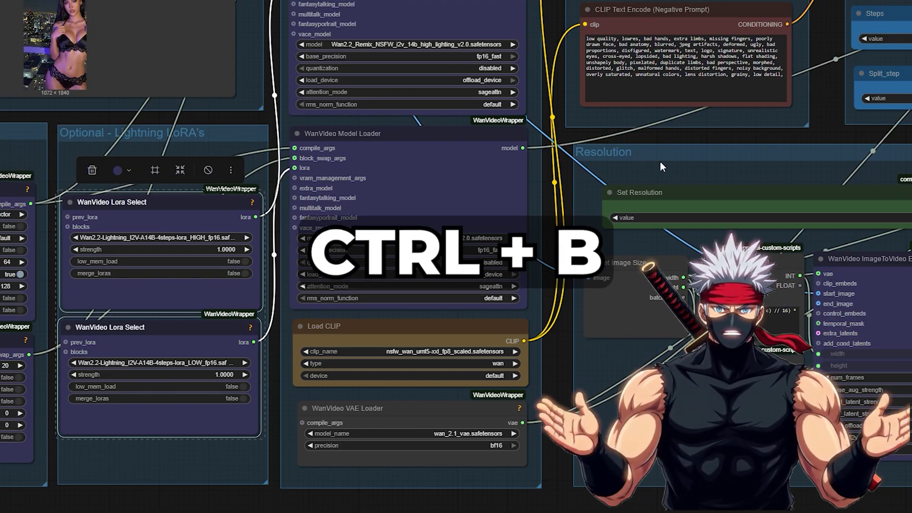
Step: Check the Steps and Split_step nodes and keep the Set Resolution node's value at 720
{"action": "left_click_drag", "start_coordinate": [744, 136], "coordinate": [432, 215]}
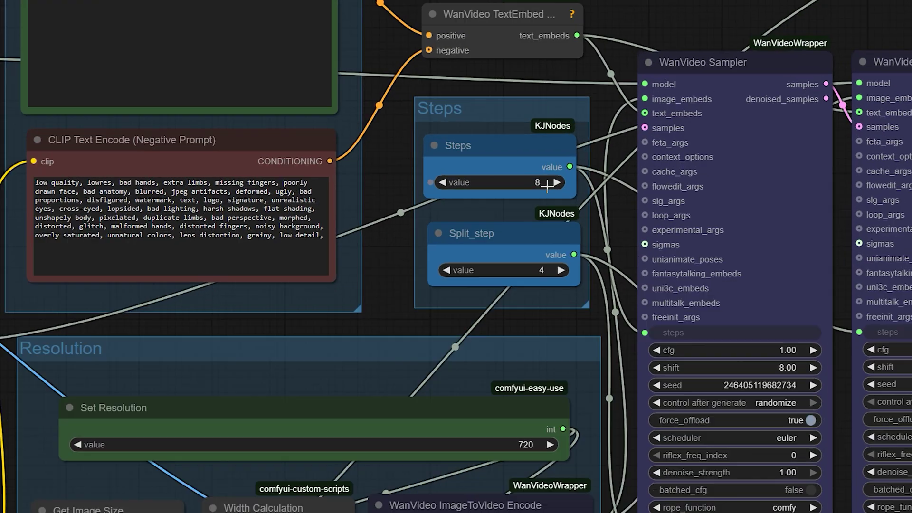
{"action": "left_click", "coordinate": [610, 117]}
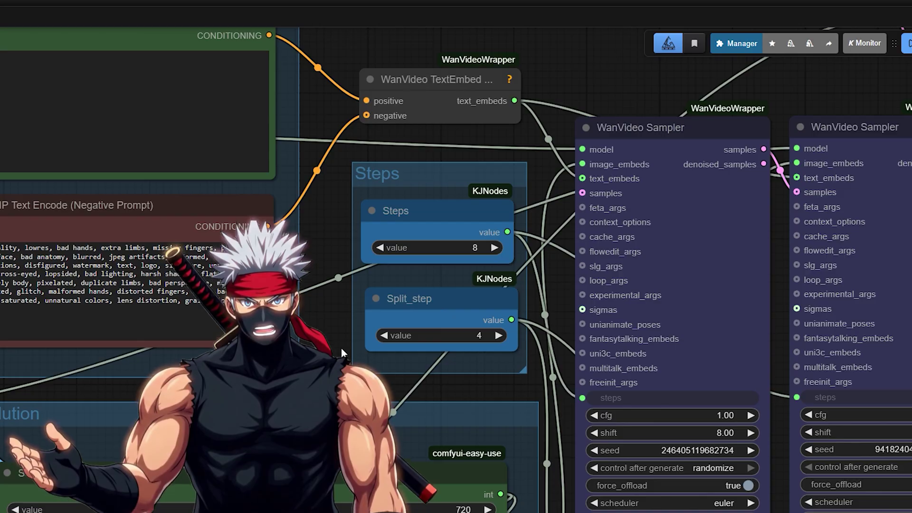
{"action": "scroll", "coordinate": [113, 392], "scroll_direction": "down", "scroll_amount": 4}
{"action": "left_click_drag", "start_coordinate": [114, 392], "coordinate": [364, 358]}
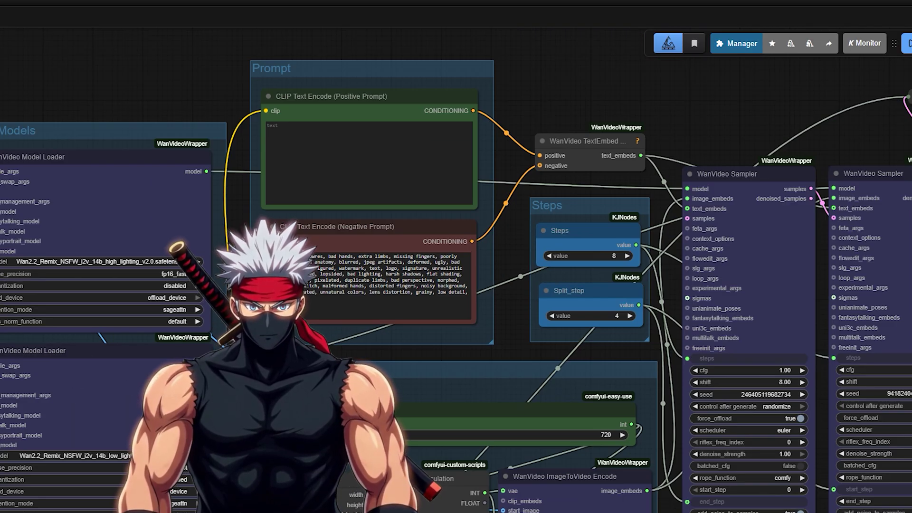
{"action": "scroll", "coordinate": [483, 353], "scroll_direction": "down", "scroll_amount": 1}
{"action": "left_click_drag", "start_coordinate": [484, 357], "coordinate": [280, 352]}
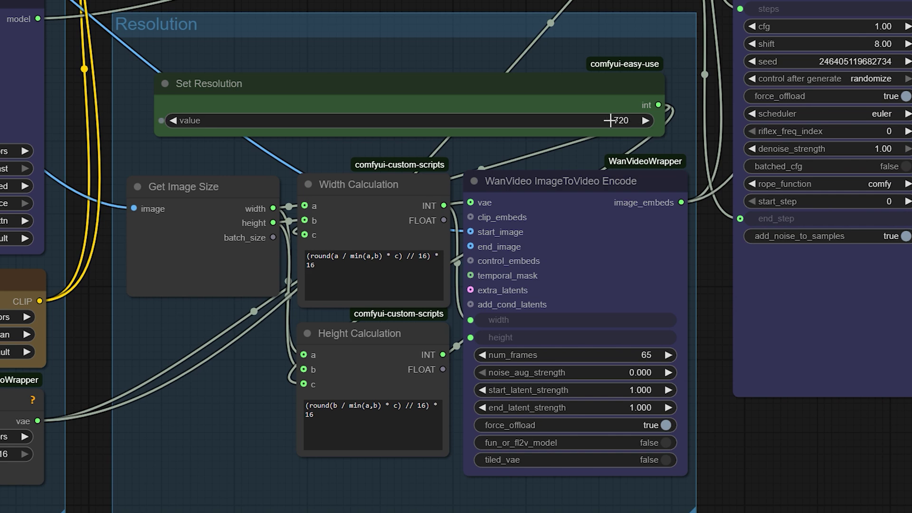
{"action": "left_click", "coordinate": [610, 120]}
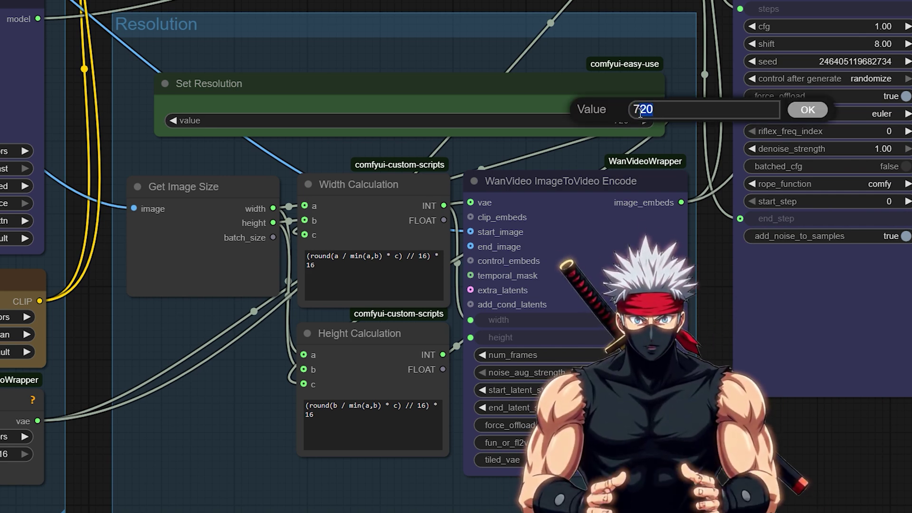
{"action": "left_click", "coordinate": [806, 111]}
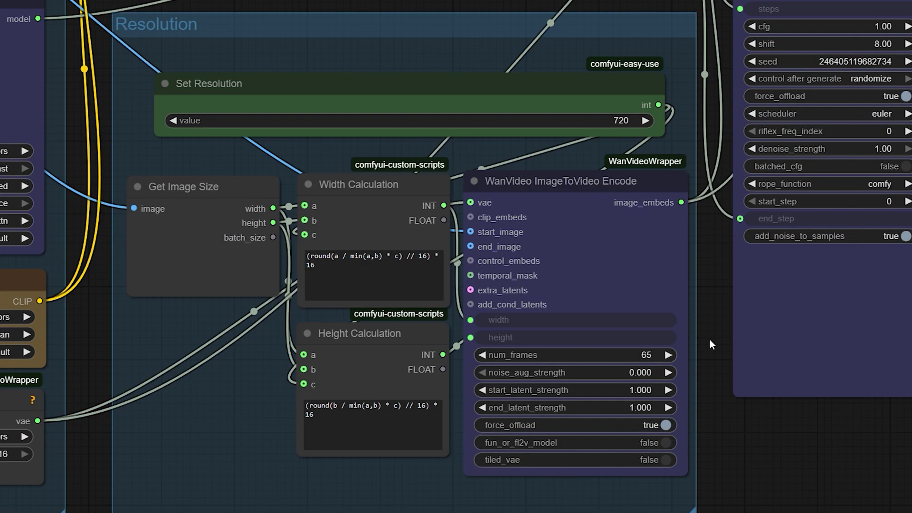
Step: Set num_frames to 81 in the WanVideo ImageToVideo Encode node
{"action": "scroll", "coordinate": [710, 349], "scroll_direction": "up", "scroll_amount": 4}
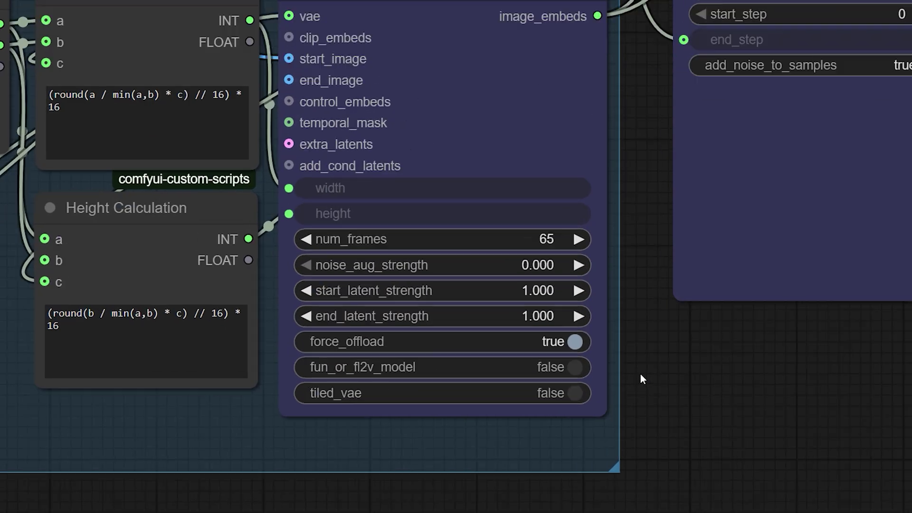
{"action": "left_click_drag", "start_coordinate": [646, 352], "coordinate": [664, 381]}
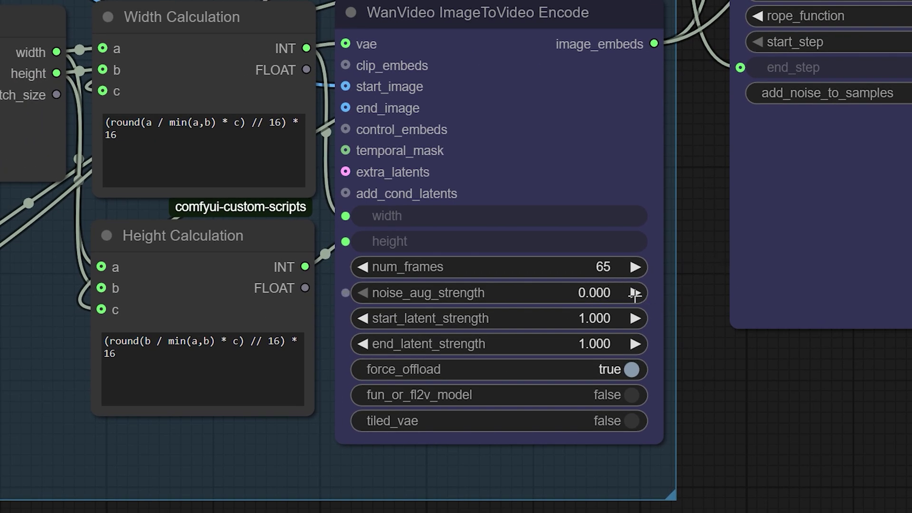
{"action": "left_click", "coordinate": [604, 267]}
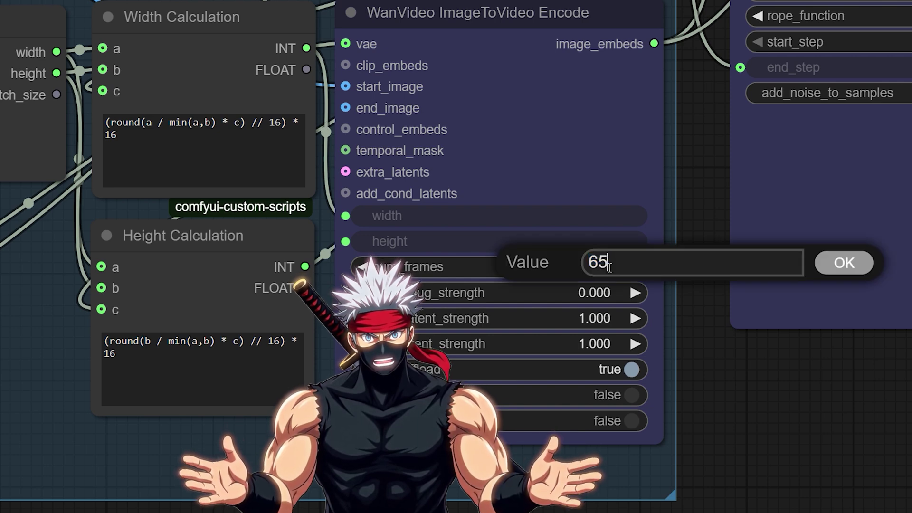
{"action": "left_click_drag", "start_coordinate": [609, 267], "coordinate": [578, 264]}
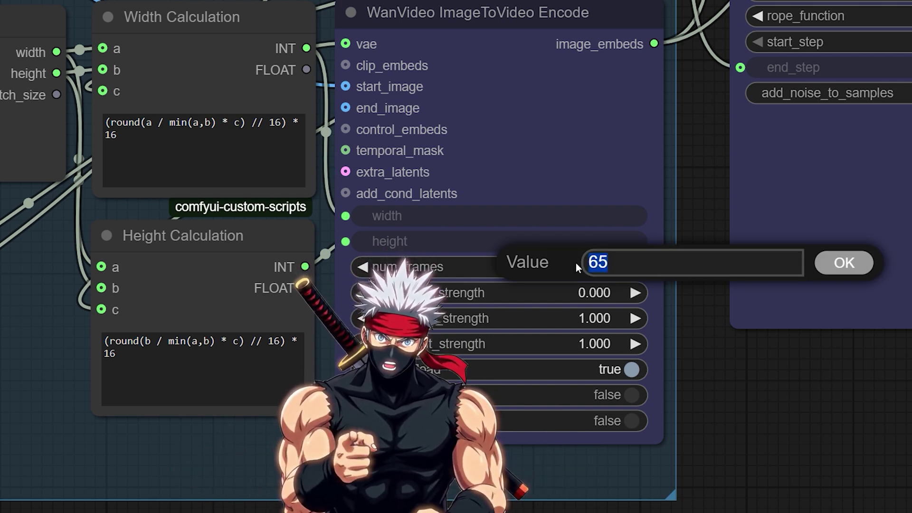
{"action": "type", "text": "8"}
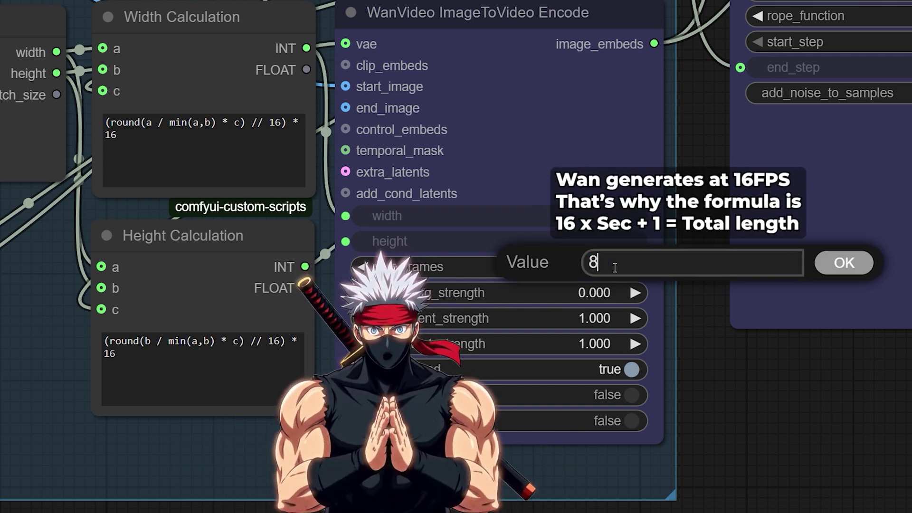
{"action": "type", "text": "1"}
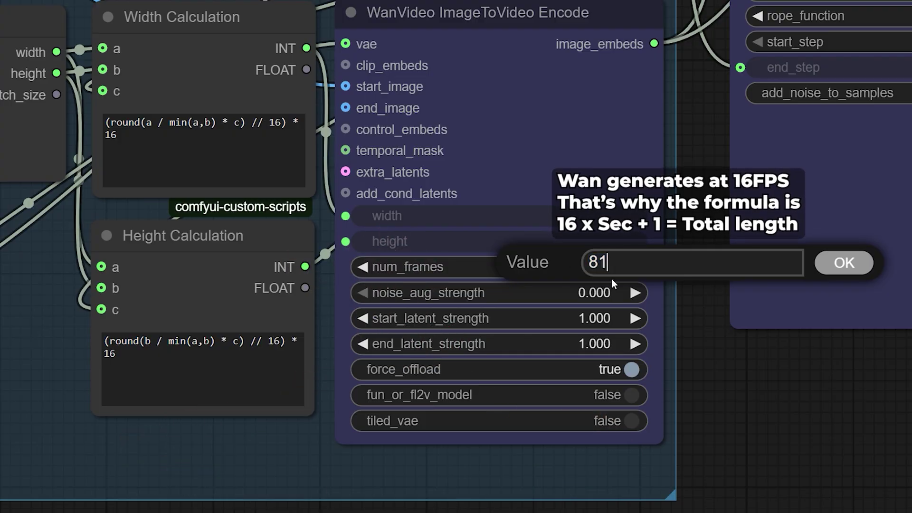
{"action": "left_click", "coordinate": [827, 272]}
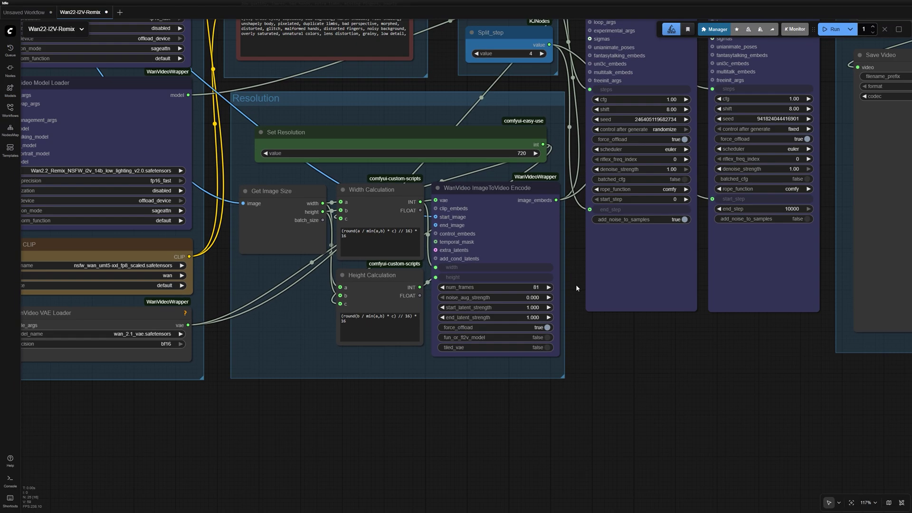
Step: Paste a motion description into the Positive Prompt node: she turns around, looks back over her shoulder, hair swaying, city lights in background
{"action": "left_click_drag", "start_coordinate": [571, 275], "coordinate": [685, 507]}
{"action": "left_click_drag", "start_coordinate": [446, 166], "coordinate": [457, 216]}
{"action": "scroll", "coordinate": [437, 195], "scroll_direction": "up", "scroll_amount": 3}
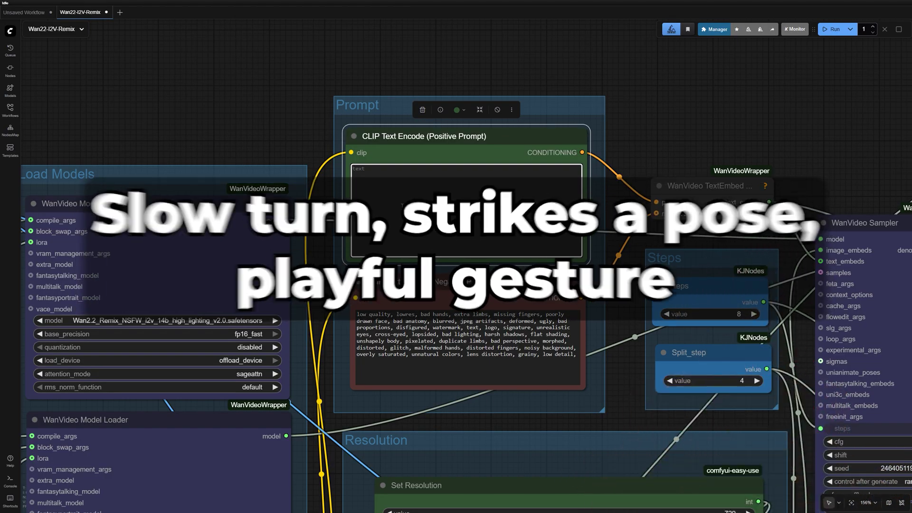
{"action": "left_click", "coordinate": [402, 205]}
{"action": "type", "text": "she turns around showing her perfect round ass in black lace thong, looks back over her shoulder with seductive smile, starts slowly twerking and bouncing her ass cheeks up and down, hair swaying, city lights in background"}
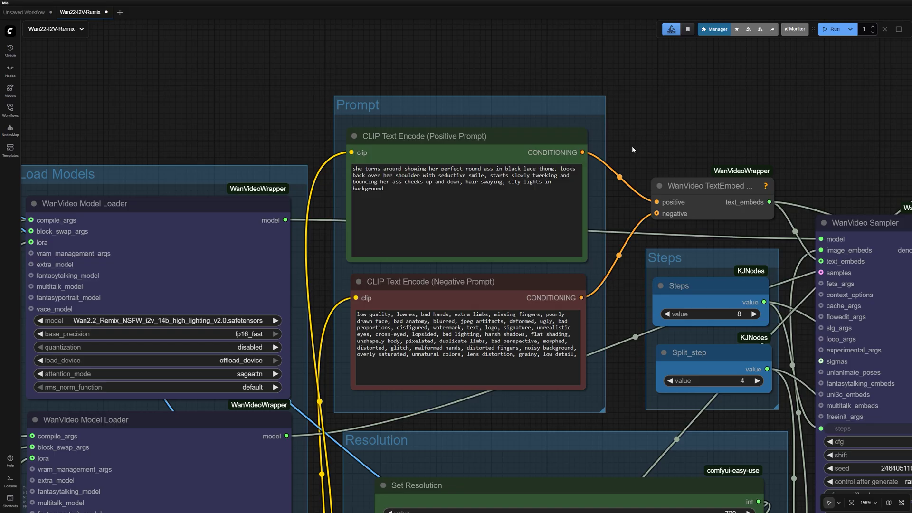
{"action": "scroll", "coordinate": [632, 146], "scroll_direction": "down", "scroll_amount": 4}
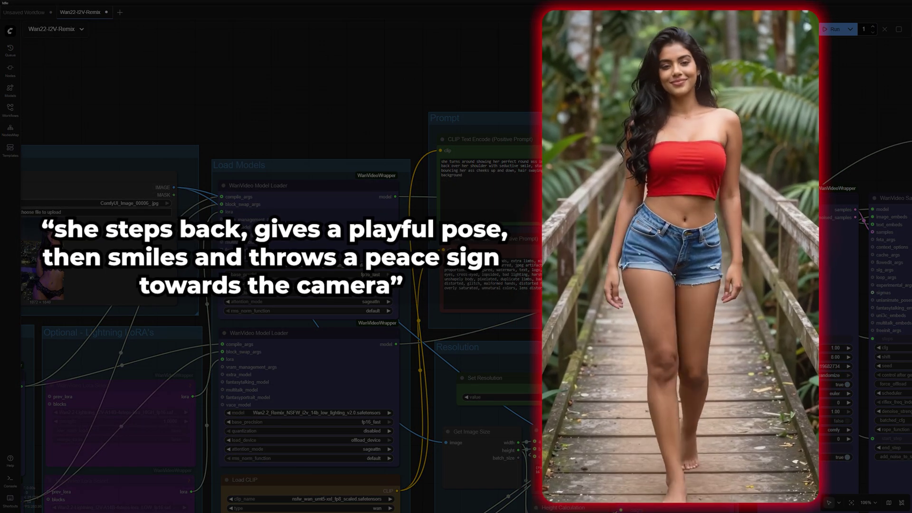
{"action": "left_click_drag", "start_coordinate": [632, 146], "coordinate": [535, 137]}
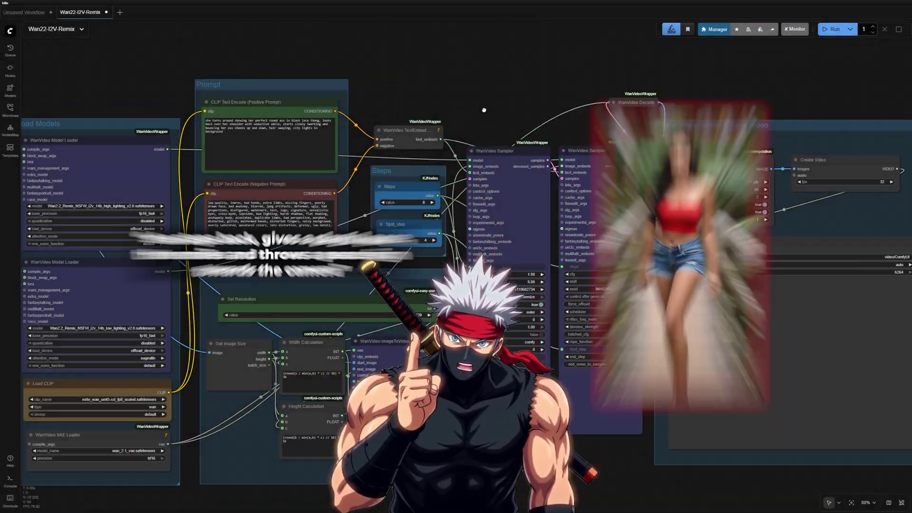
Step: Play the generated video in the Save Video node to review the result
{"action": "left_click_drag", "start_coordinate": [482, 108], "coordinate": [356, 111]}
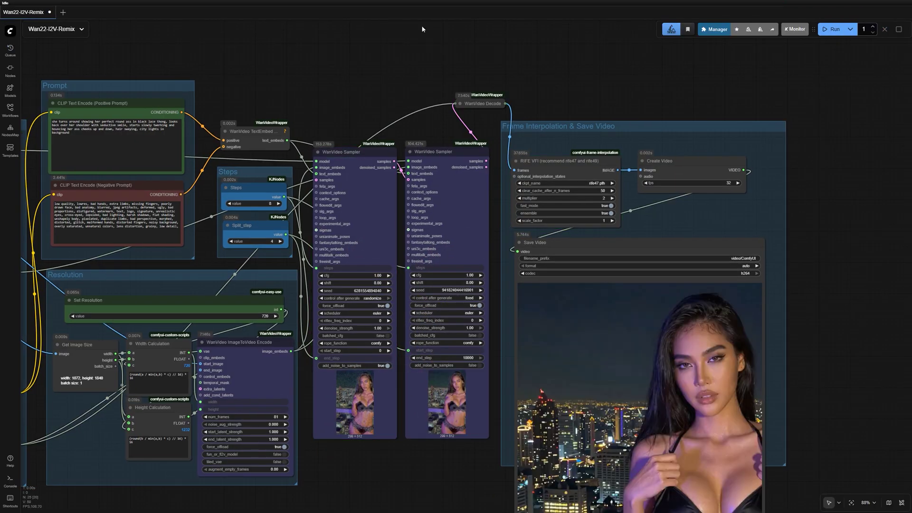
{"action": "scroll", "coordinate": [824, 381], "scroll_direction": "down", "scroll_amount": 3}
{"action": "left_click_drag", "start_coordinate": [824, 382], "coordinate": [641, 173]}
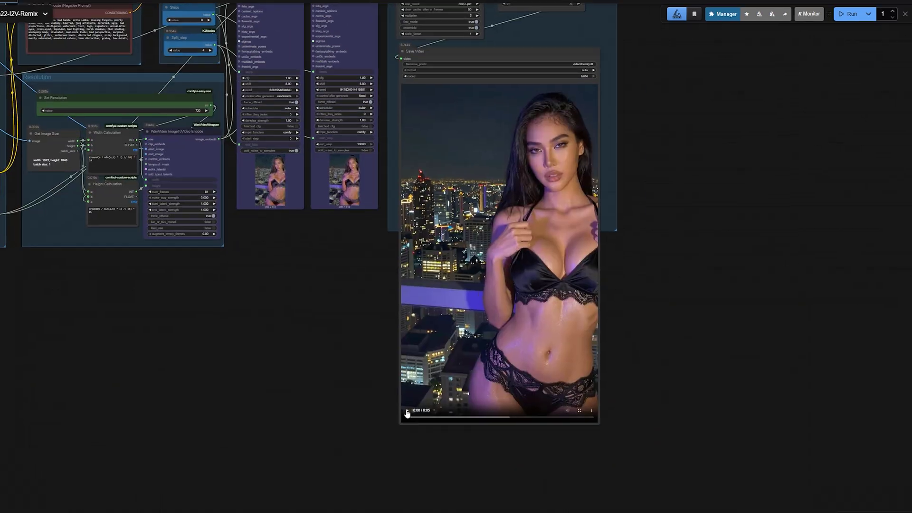
{"action": "left_click", "coordinate": [416, 406]}
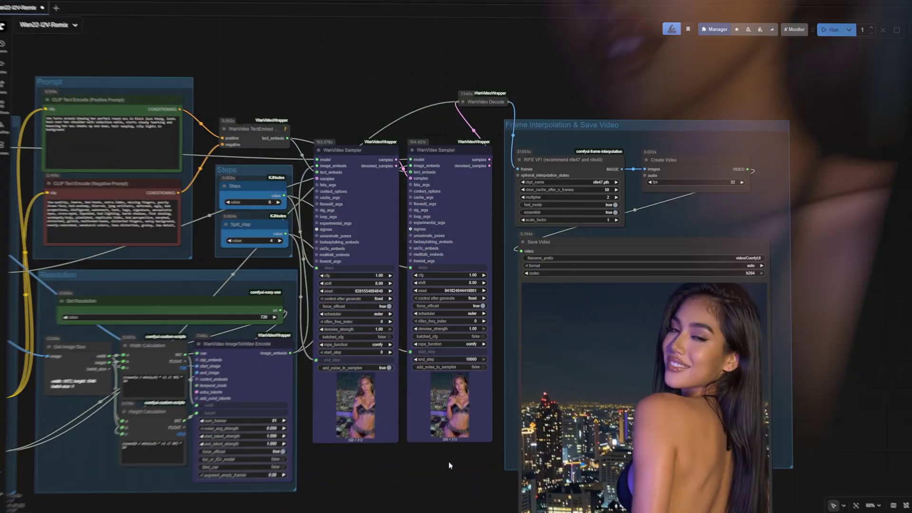
Step: Bypass the RIFE VFI node in the Frame Interpolation & Save Video group and set the Create Video node's fps to 16
{"action": "scroll", "coordinate": [630, 215], "scroll_direction": "up", "scroll_amount": 7}
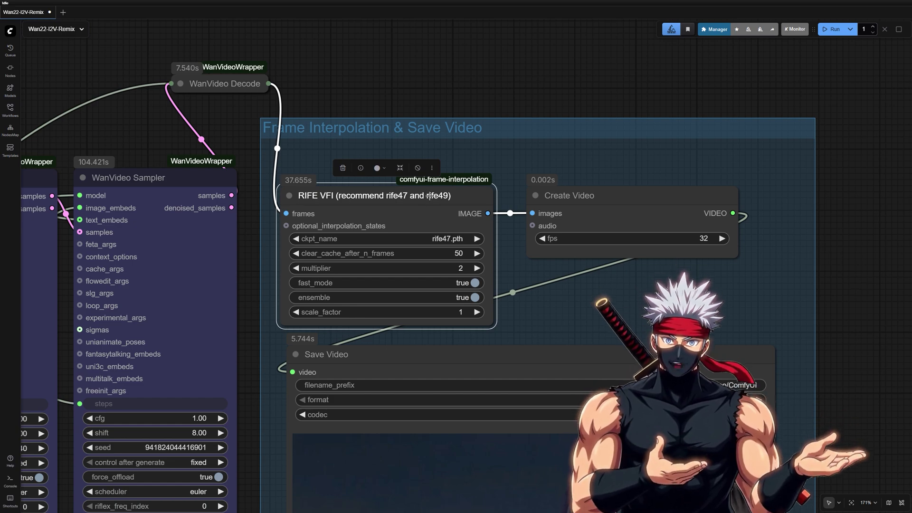
{"action": "left_click", "coordinate": [418, 169]}
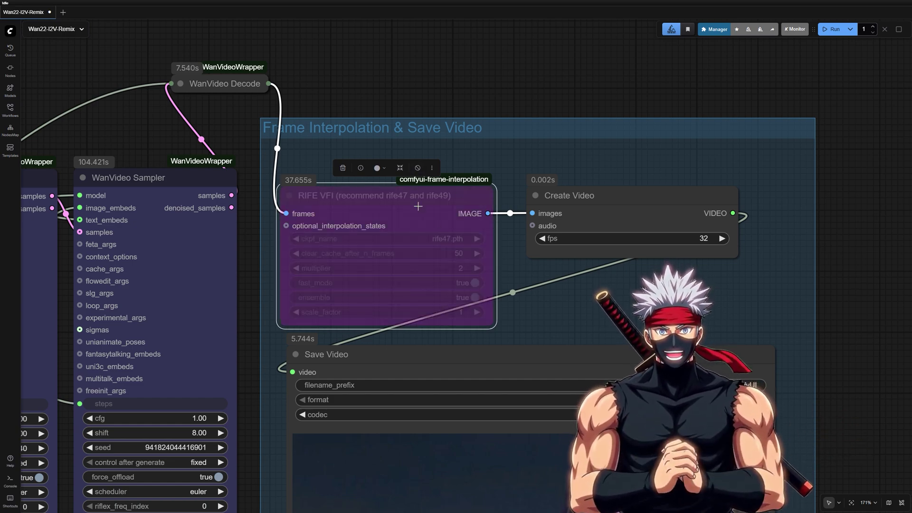
{"action": "left_click", "coordinate": [689, 240]}
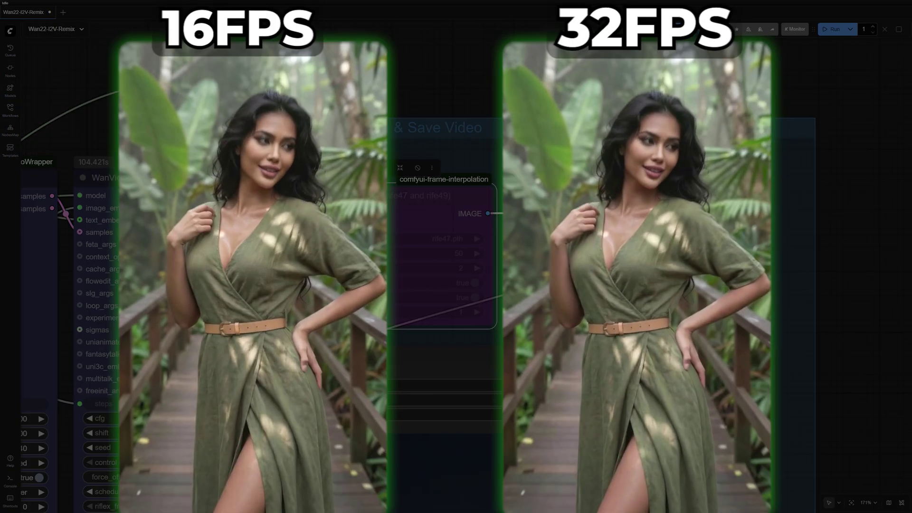
{"action": "left_click", "coordinate": [687, 239]}
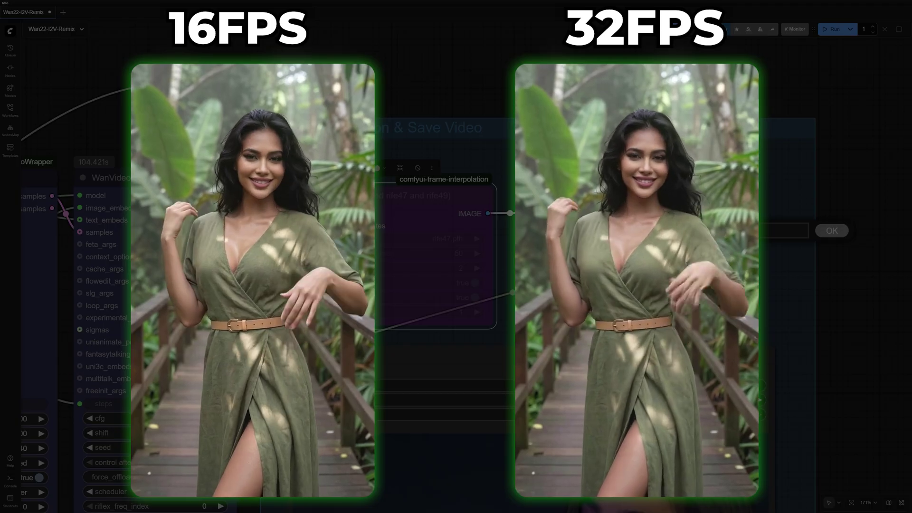
{"action": "key", "text": "Return"}
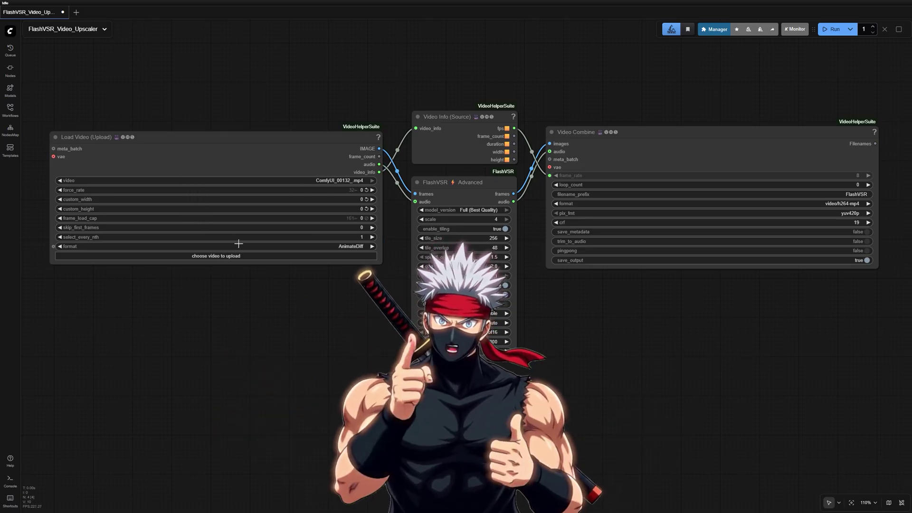
Step: Run the FlashVSR_Video_Upscaler workflow on the video loaded in the Load Video node
{"action": "scroll", "coordinate": [383, 298], "scroll_direction": "down", "scroll_amount": 3}
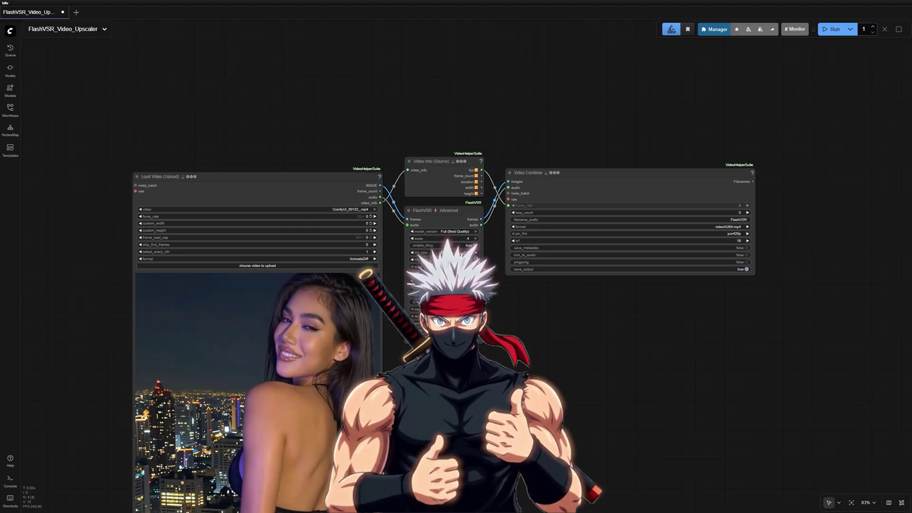
{"action": "left_click_drag", "start_coordinate": [384, 299], "coordinate": [315, 263]}
{"action": "left_click", "coordinate": [529, 243]}
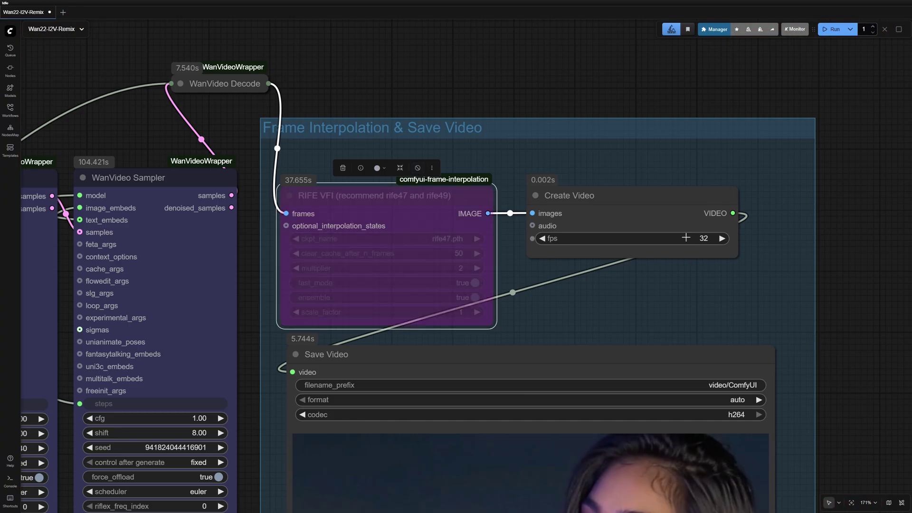
{"action": "key", "text": "Return"}
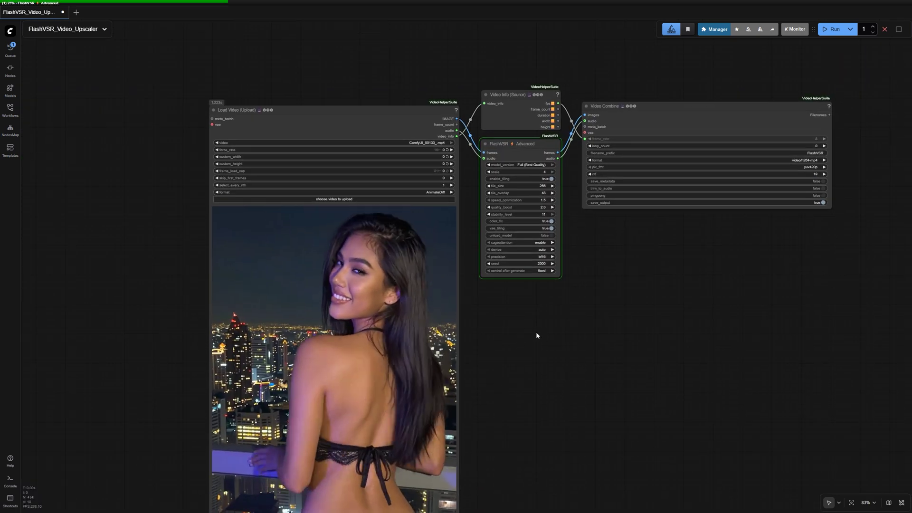
{"action": "left_click_drag", "start_coordinate": [536, 333], "coordinate": [520, 397]}
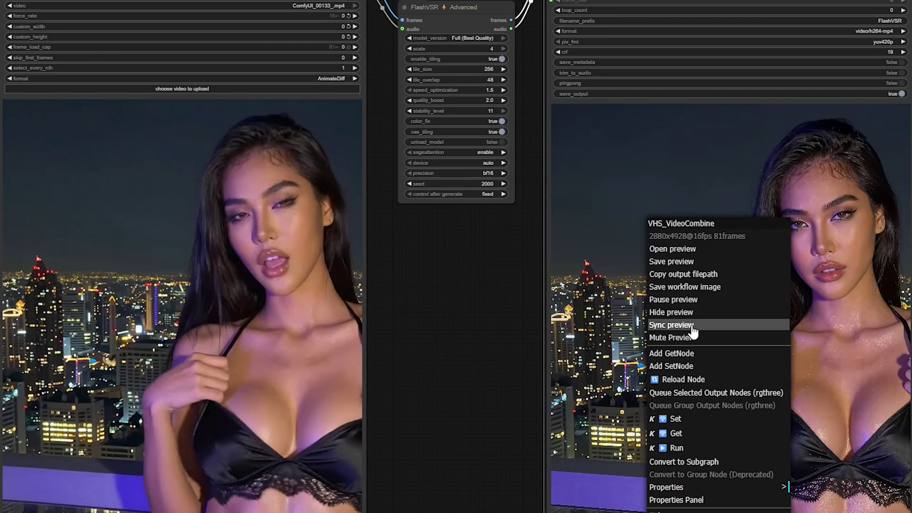
{"action": "left_click", "coordinate": [693, 327]}
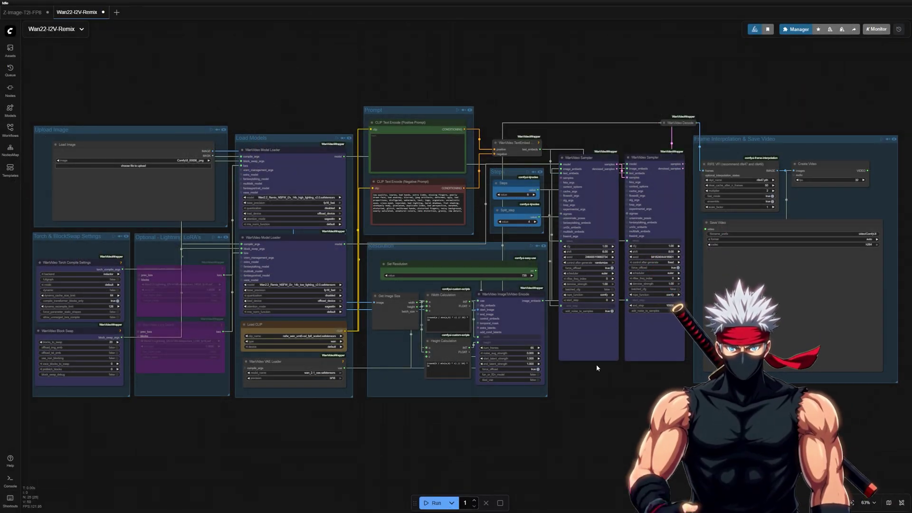
Step: Select all custom nodes used in the Wan22-I2V-Remix workflow in ComfyUI Manager for updating, and close the manager
{"action": "left_click", "coordinate": [794, 30]}
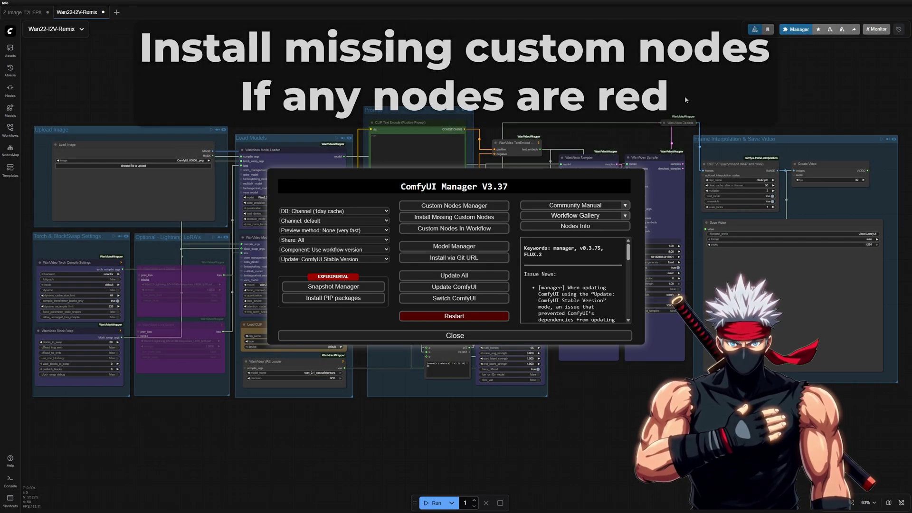
{"action": "left_click", "coordinate": [449, 217]}
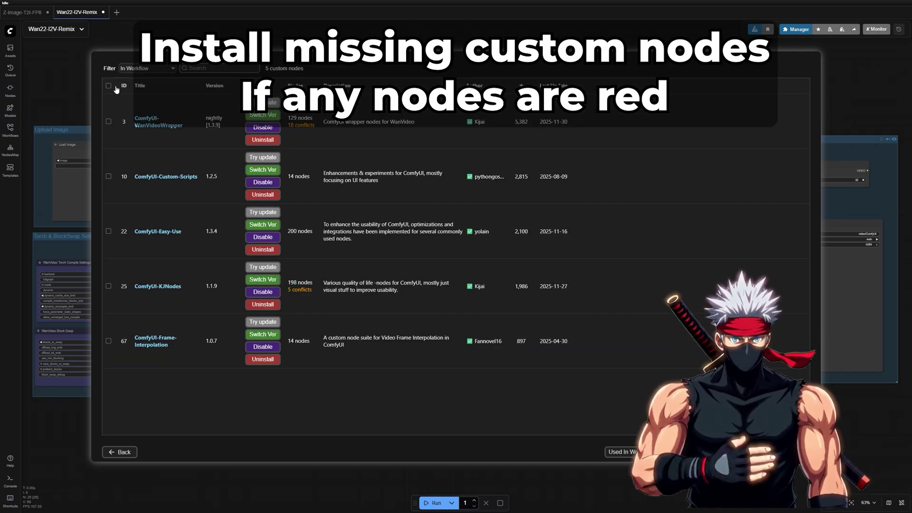
{"action": "left_click", "coordinate": [109, 86]}
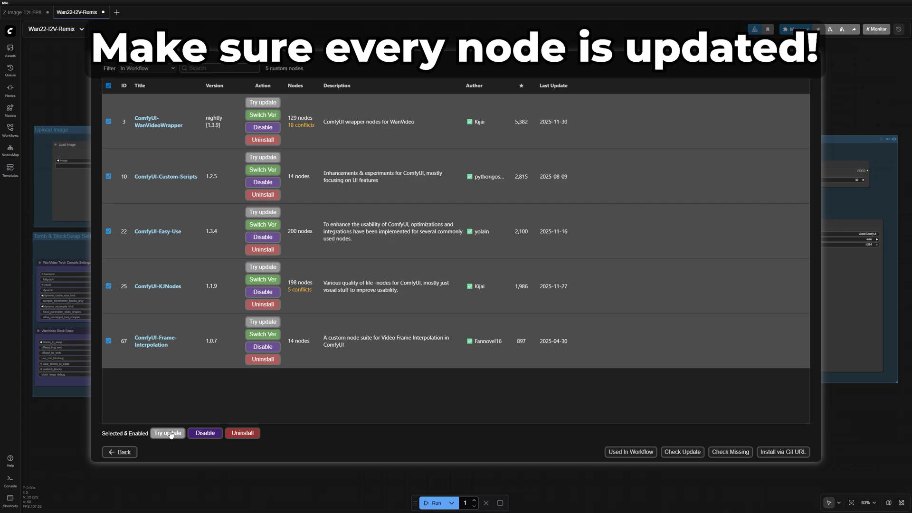
{"action": "left_click", "coordinate": [132, 451]}
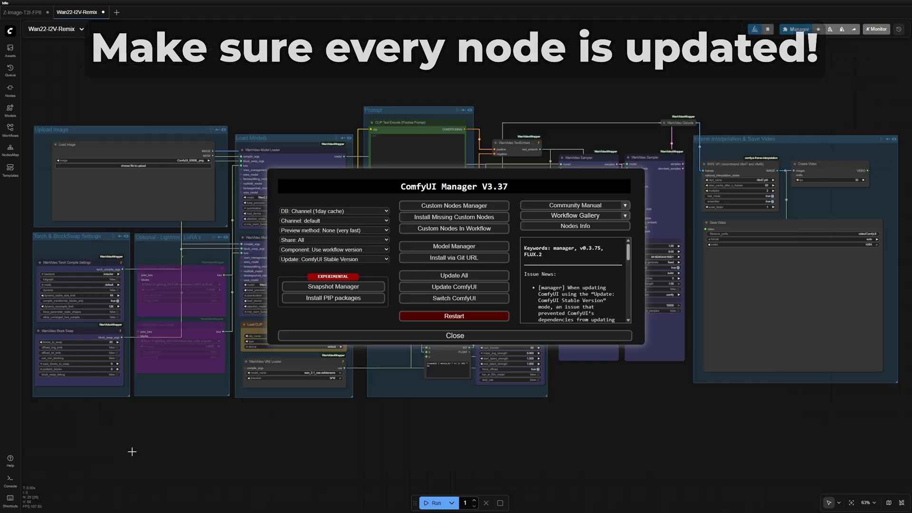
{"action": "left_click", "coordinate": [404, 336]}
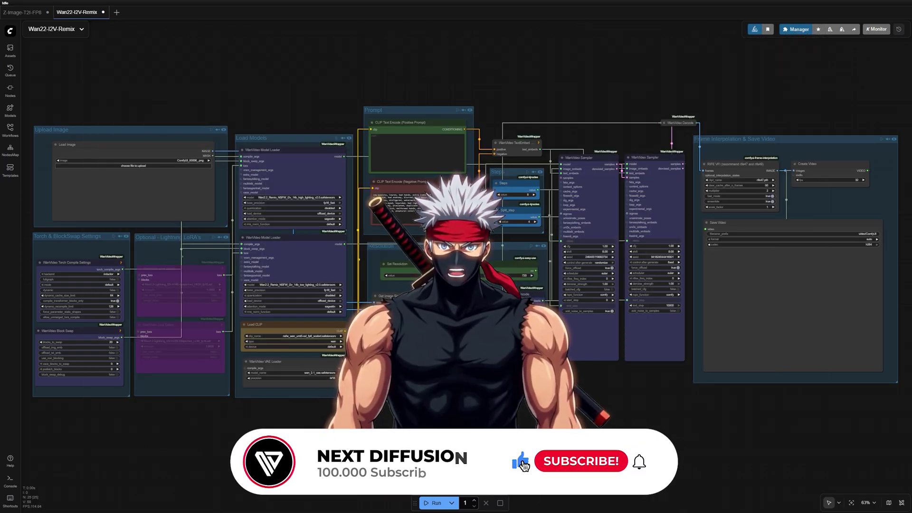